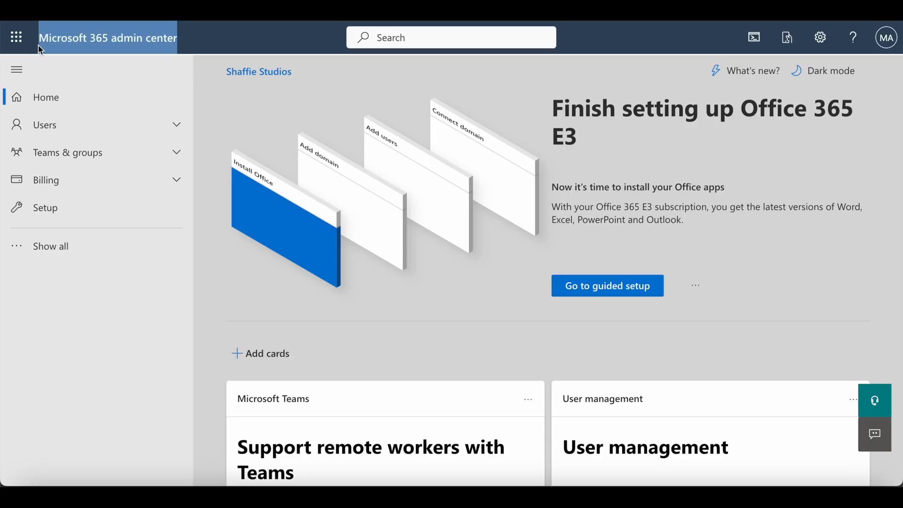
Search the purchasable services under Billing for "teams premium"
{"action": "left_click", "coordinate": [177, 181]}
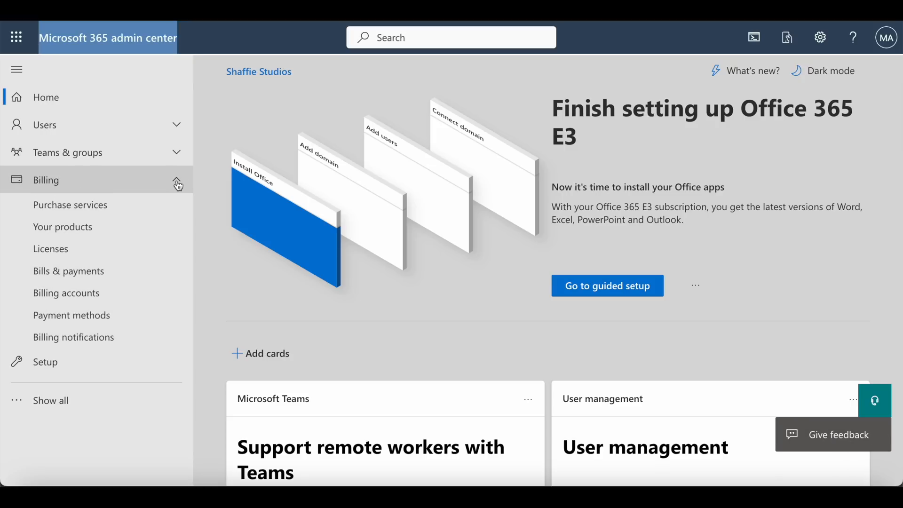
{"action": "left_click", "coordinate": [135, 213]}
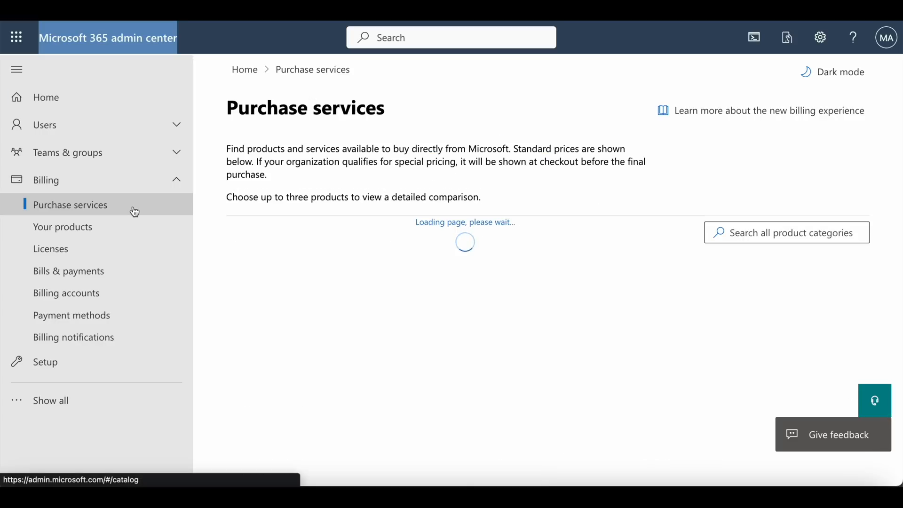
{"action": "left_click", "coordinate": [736, 235]}
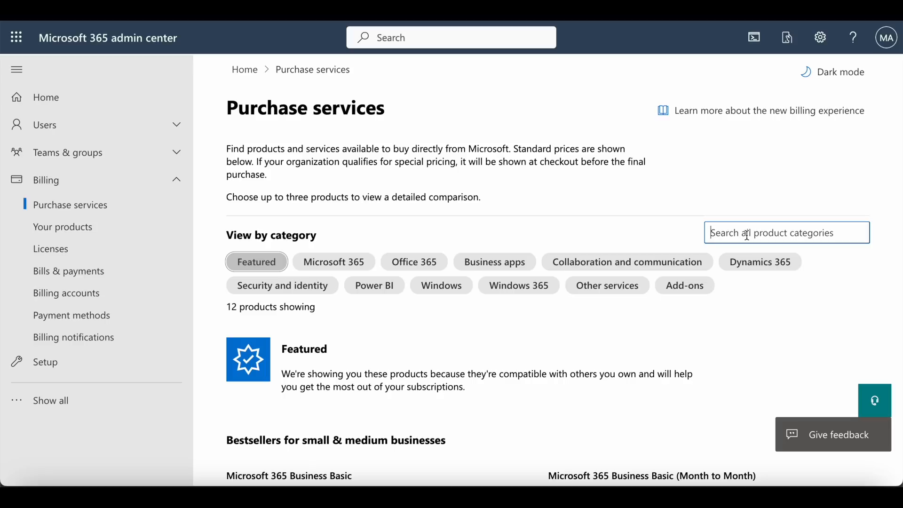
{"action": "type", "text": "teams premium"}
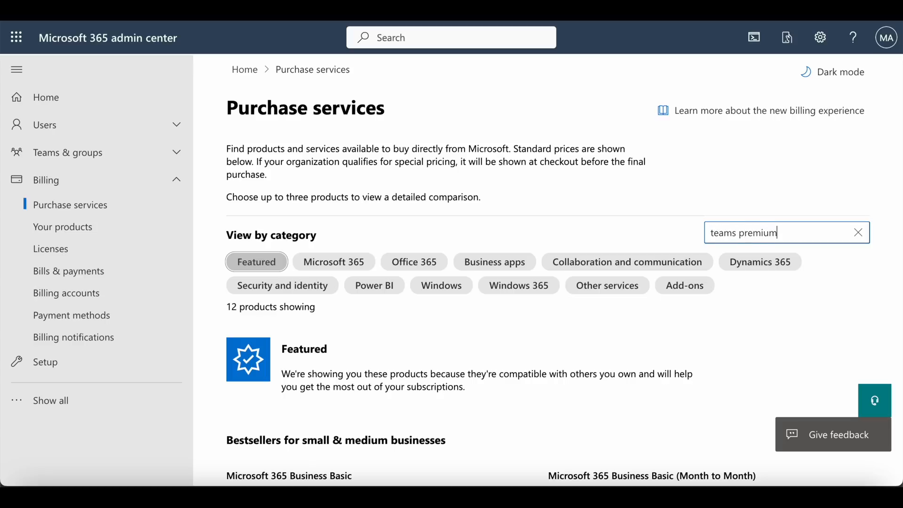
{"action": "key", "text": "Return"}
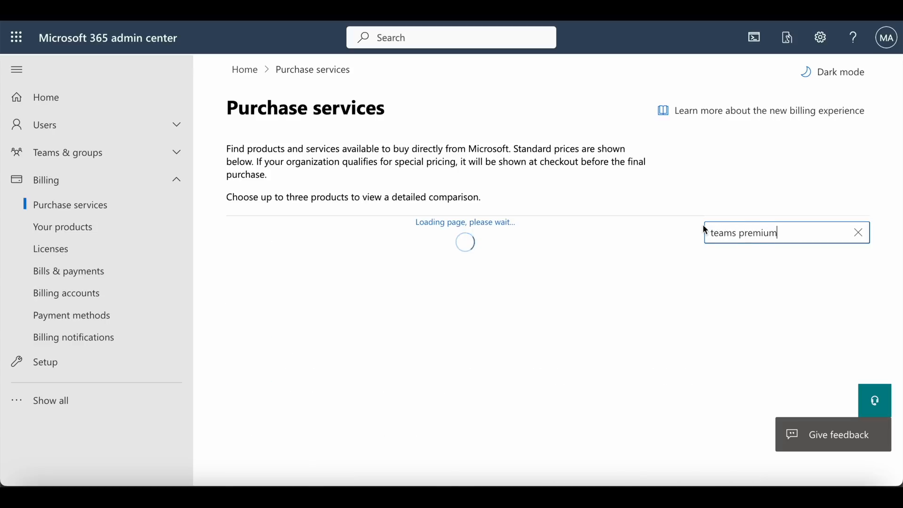
View the product details of Microsoft Teams Premium Introductory Pricing in the Collaboration and communication results
{"action": "scroll", "coordinate": [587, 252], "scroll_direction": "down", "scroll_amount": 1}
{"action": "scroll", "coordinate": [587, 253], "scroll_direction": "down", "scroll_amount": 7}
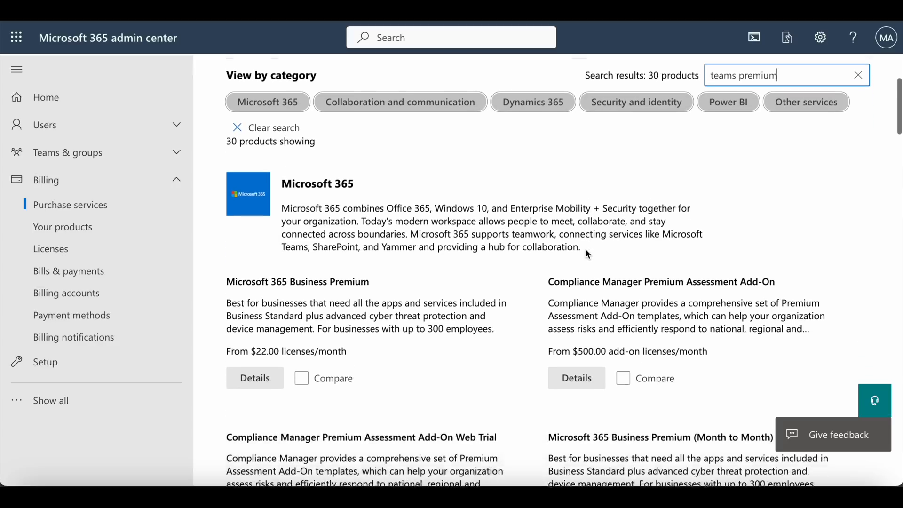
{"action": "scroll", "coordinate": [587, 250], "scroll_direction": "down", "scroll_amount": 4}
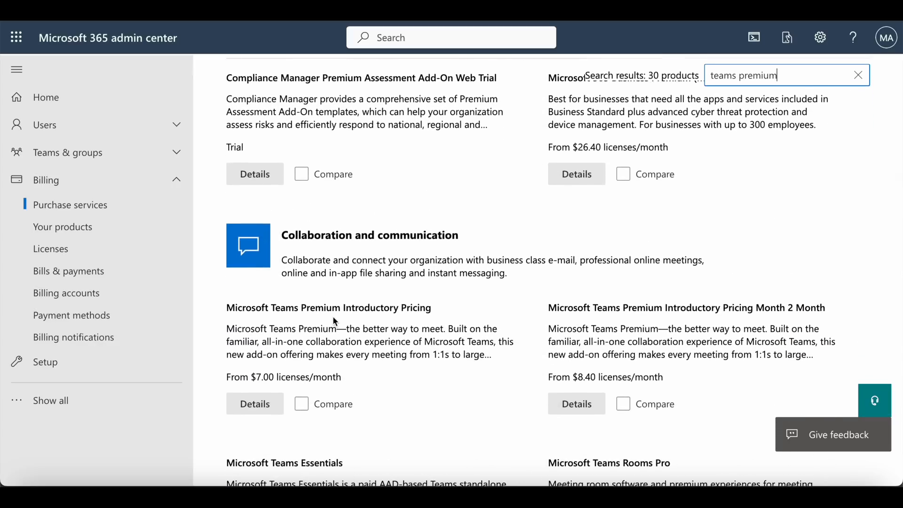
{"action": "left_click", "coordinate": [262, 410]}
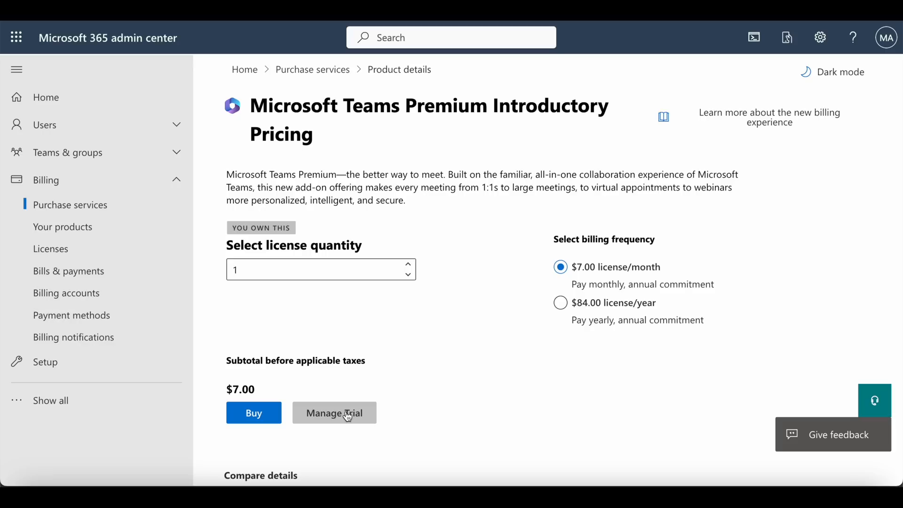
Open the account details of the last user in the active users list
{"action": "left_click", "coordinate": [178, 126]}
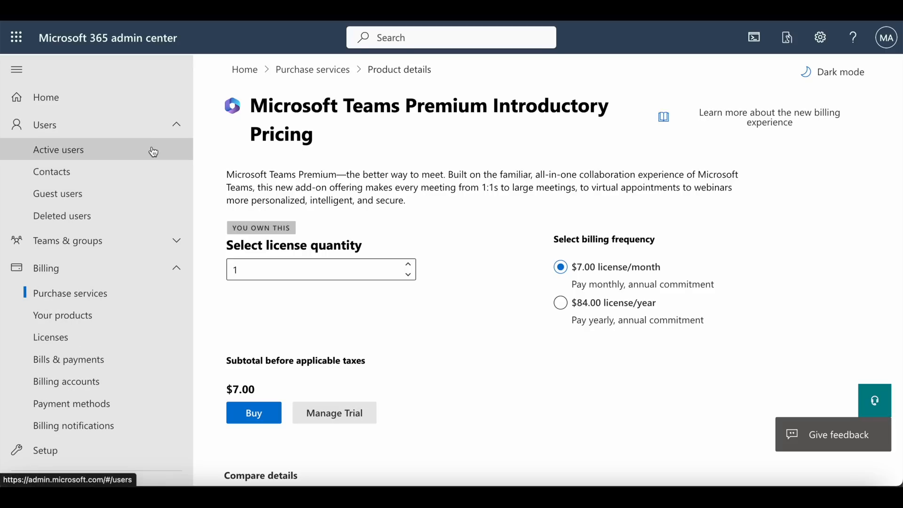
{"action": "left_click", "coordinate": [154, 151]}
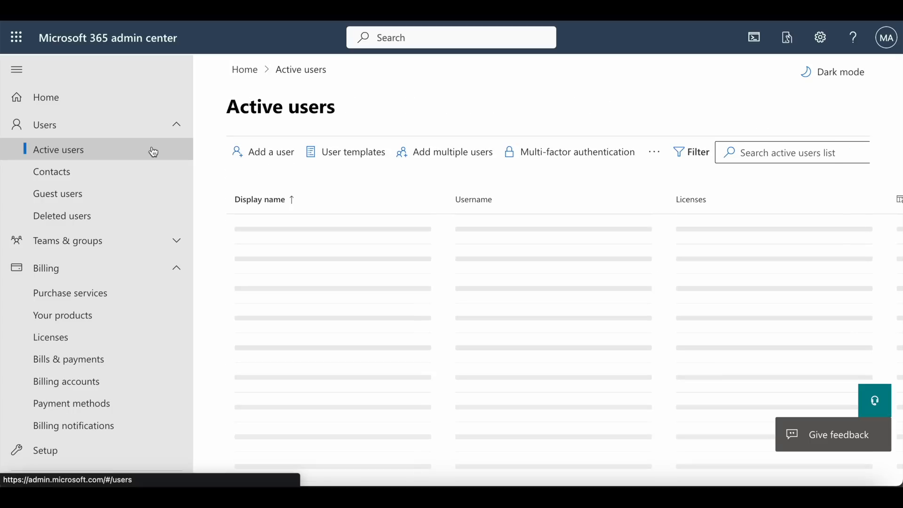
{"action": "scroll", "coordinate": [332, 212], "scroll_direction": "down", "scroll_amount": 2}
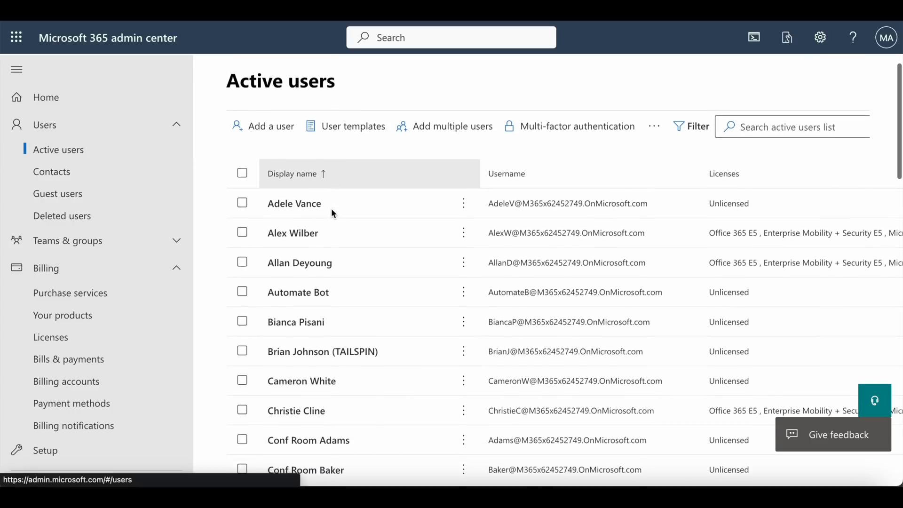
{"action": "scroll", "coordinate": [333, 213], "scroll_direction": "down", "scroll_amount": 20}
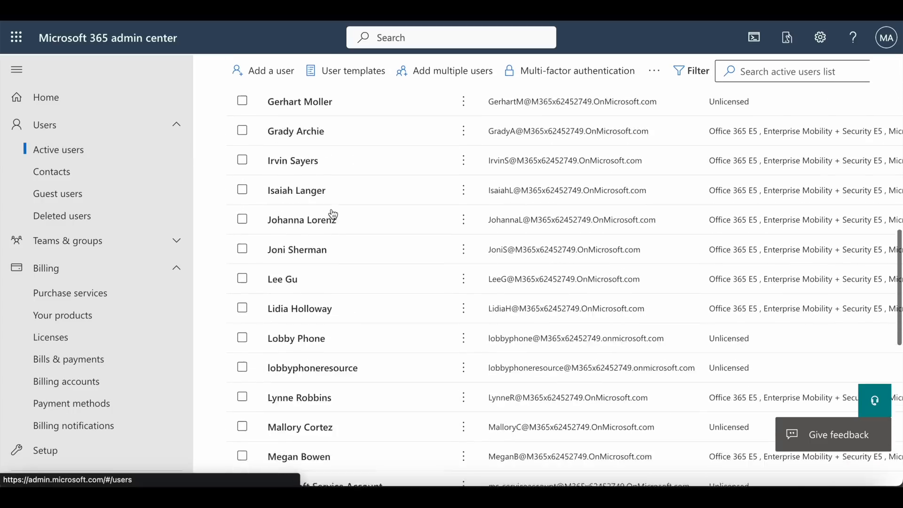
{"action": "scroll", "coordinate": [331, 212], "scroll_direction": "down", "scroll_amount": 3}
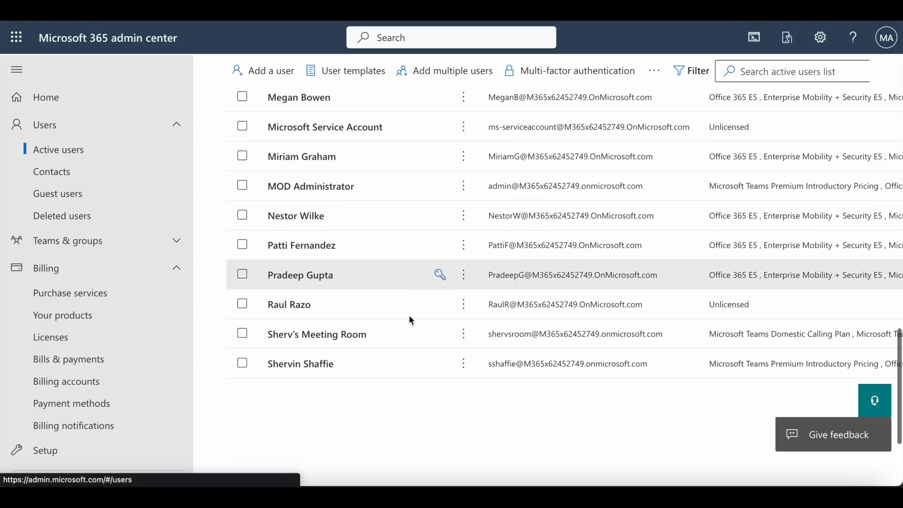
{"action": "left_click", "coordinate": [305, 372]}
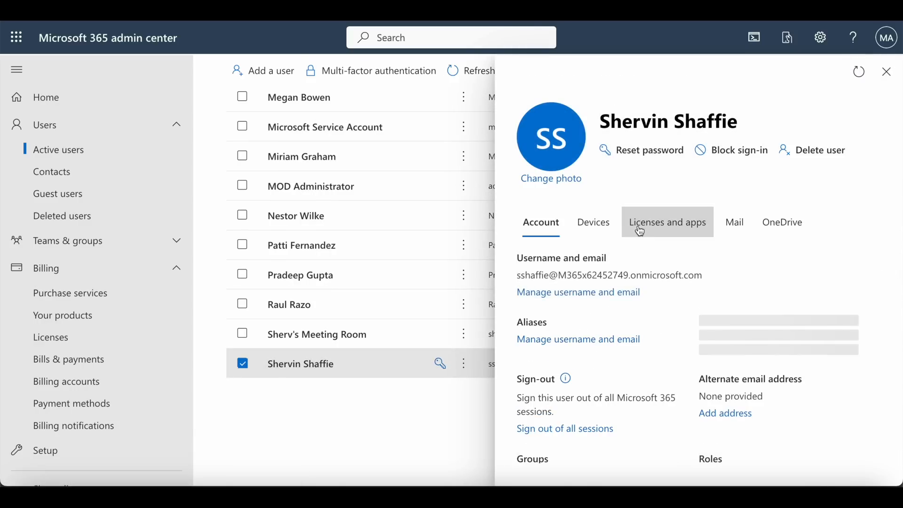
Check the user's assigned licenses for Teams Premium and Office 365, and close the user's details
{"action": "left_click", "coordinate": [646, 229]}
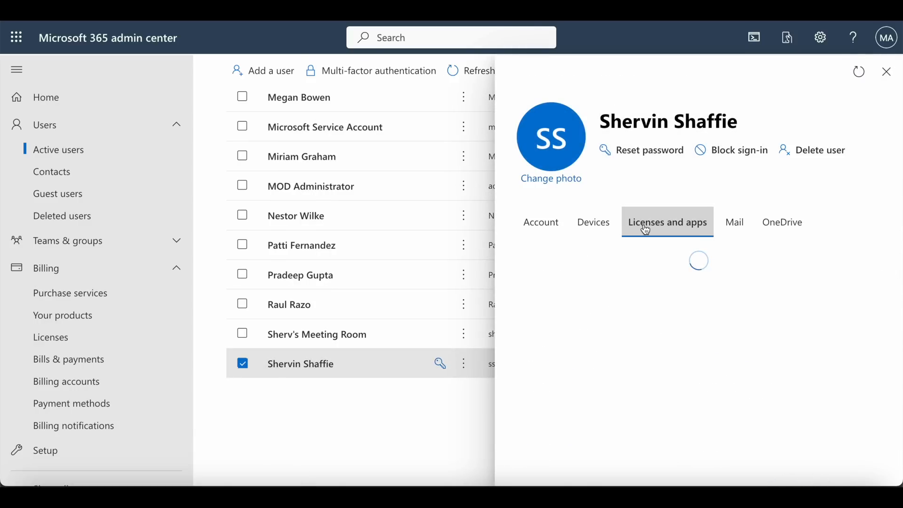
{"action": "scroll", "coordinate": [636, 254], "scroll_direction": "down", "scroll_amount": 5}
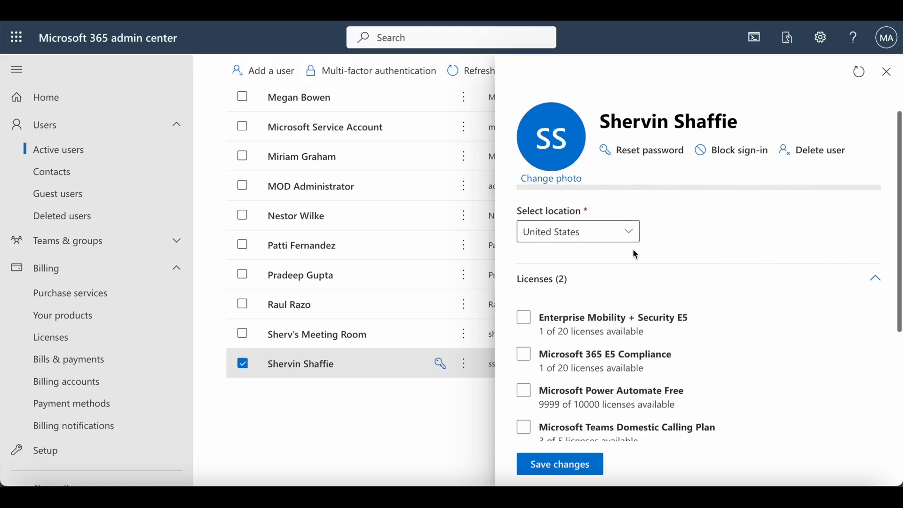
{"action": "scroll", "coordinate": [635, 254], "scroll_direction": "down", "scroll_amount": 1}
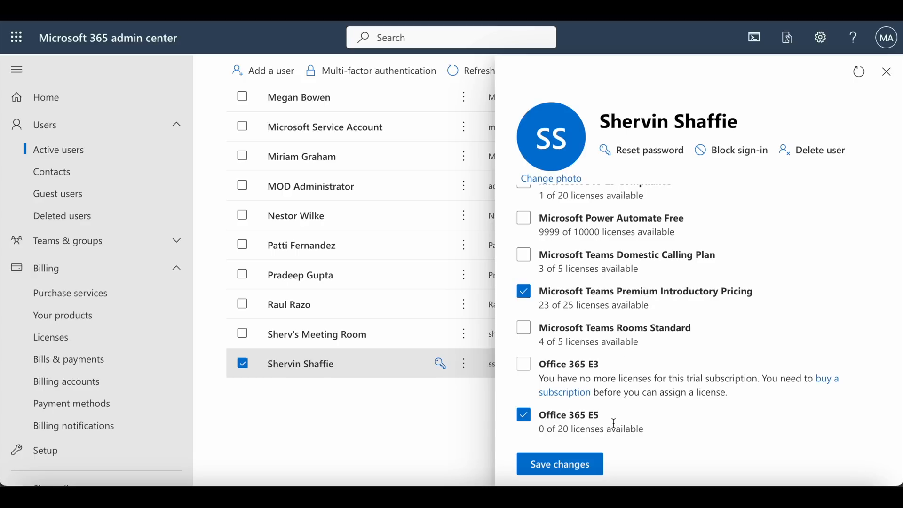
{"action": "left_click", "coordinate": [451, 415]}
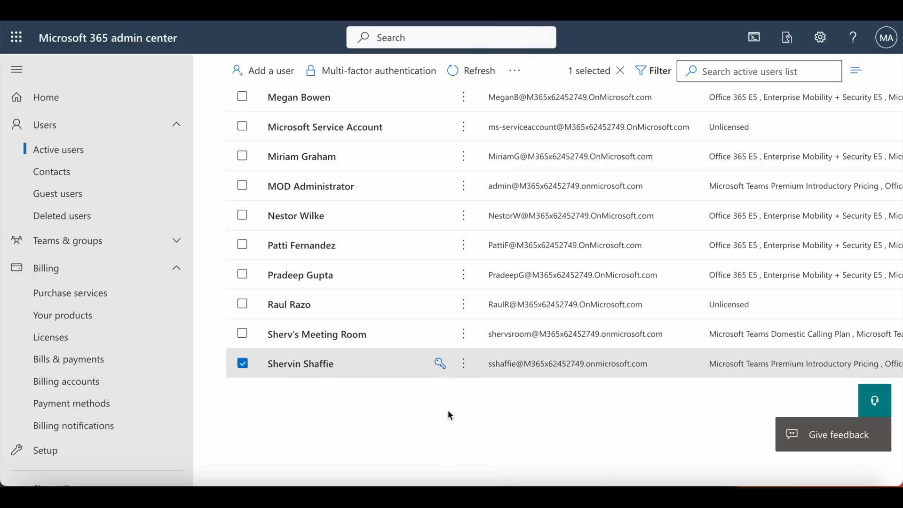
Show all admin centers and switch to the Microsoft Teams admin center
{"action": "left_click", "coordinate": [176, 268]}
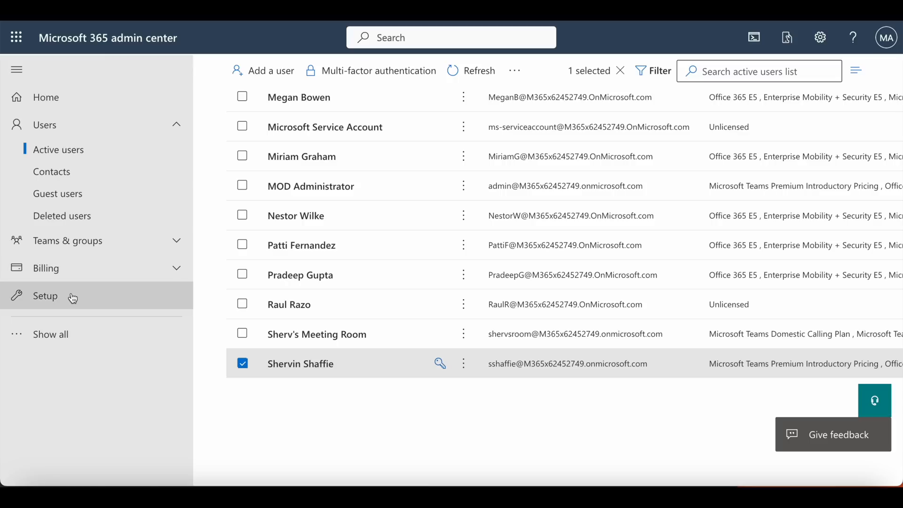
{"action": "left_click", "coordinate": [61, 335]}
{"action": "scroll", "coordinate": [83, 340], "scroll_direction": "down", "scroll_amount": 6}
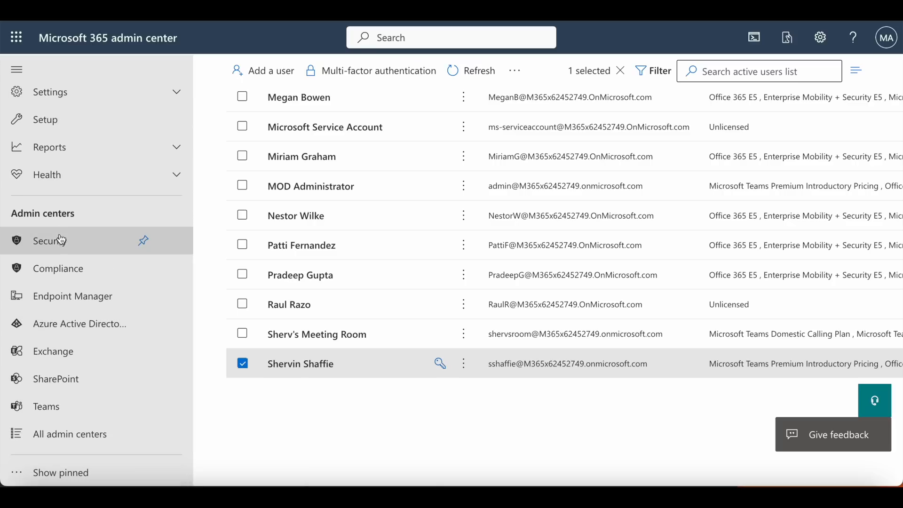
{"action": "left_click", "coordinate": [52, 413]}
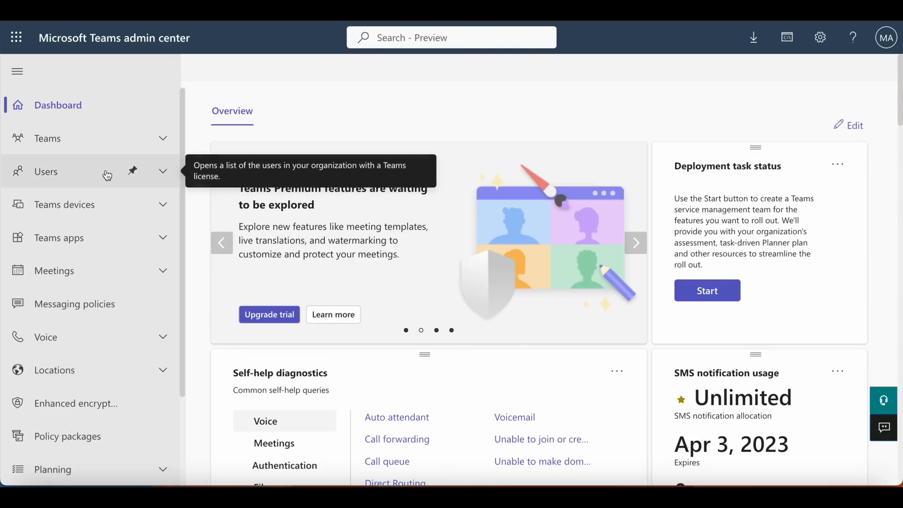
Open the Global (Org-wide default) policy among the enhanced encryption policies
{"action": "scroll", "coordinate": [110, 173], "scroll_direction": "down", "scroll_amount": 1}
{"action": "scroll", "coordinate": [107, 175], "scroll_direction": "down", "scroll_amount": 1}
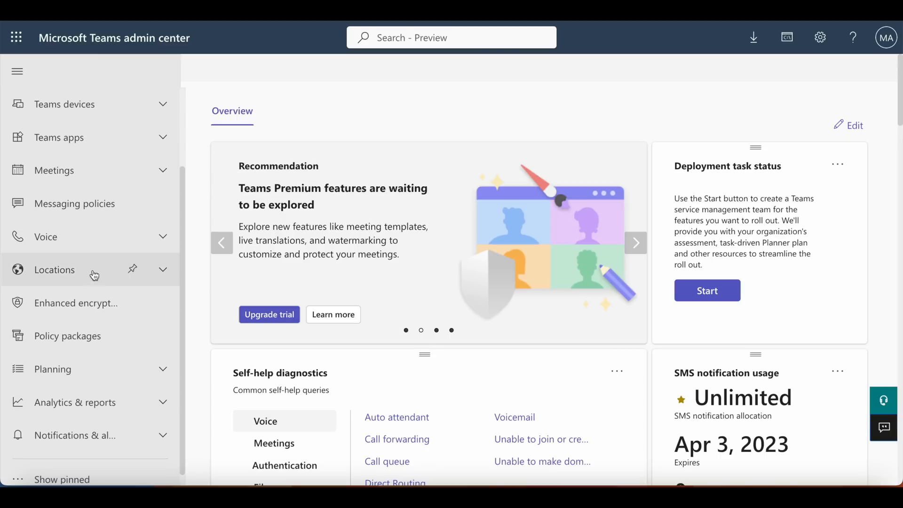
{"action": "left_click", "coordinate": [91, 313]}
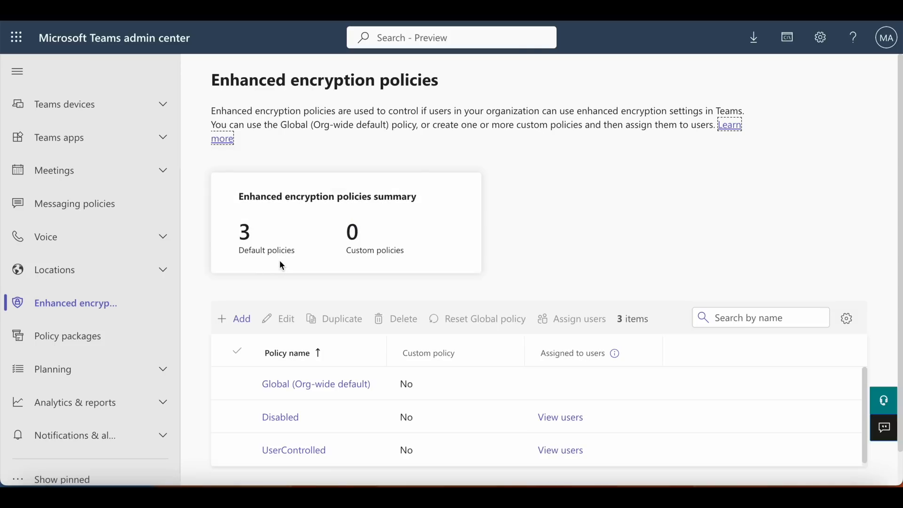
{"action": "scroll", "coordinate": [583, 181], "scroll_direction": "down", "scroll_amount": 1}
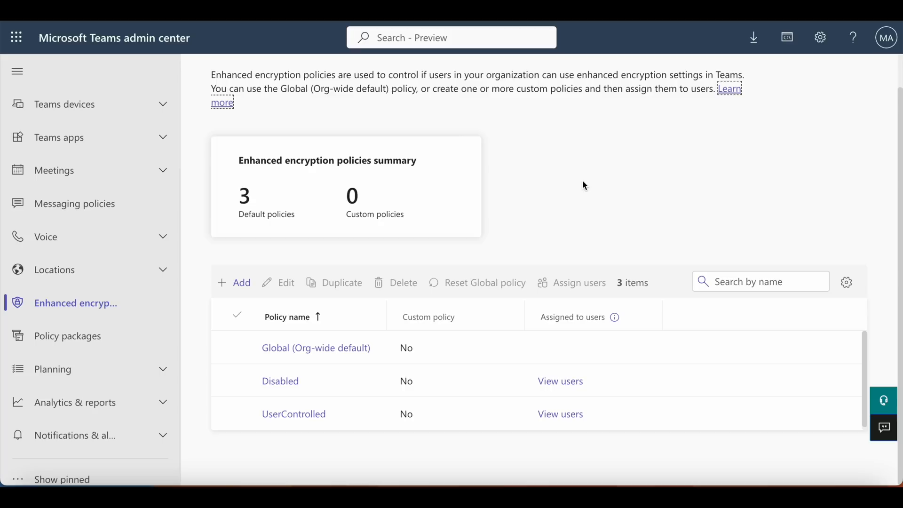
{"action": "left_click", "coordinate": [345, 353]}
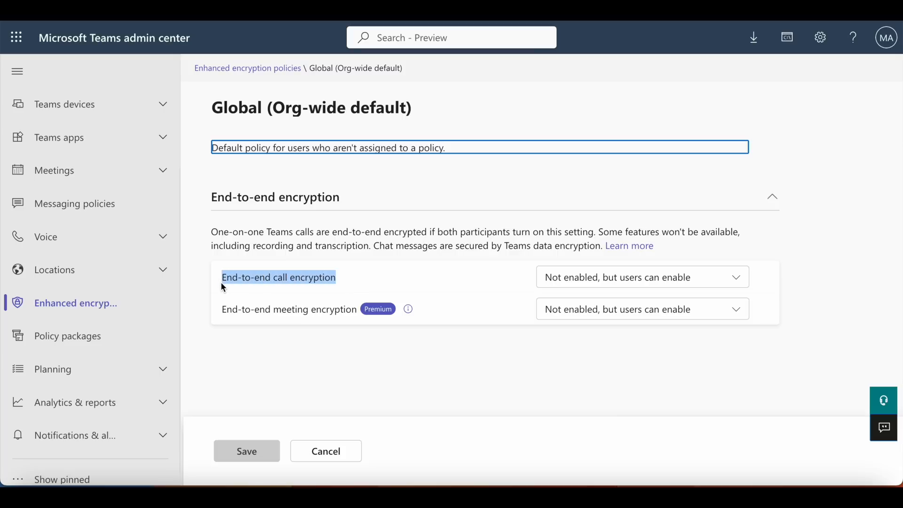
Review the end-to-end meeting encryption options in the Global policy and return to the policy list without saving
{"action": "left_click_drag", "start_coordinate": [222, 313], "coordinate": [290, 314]}
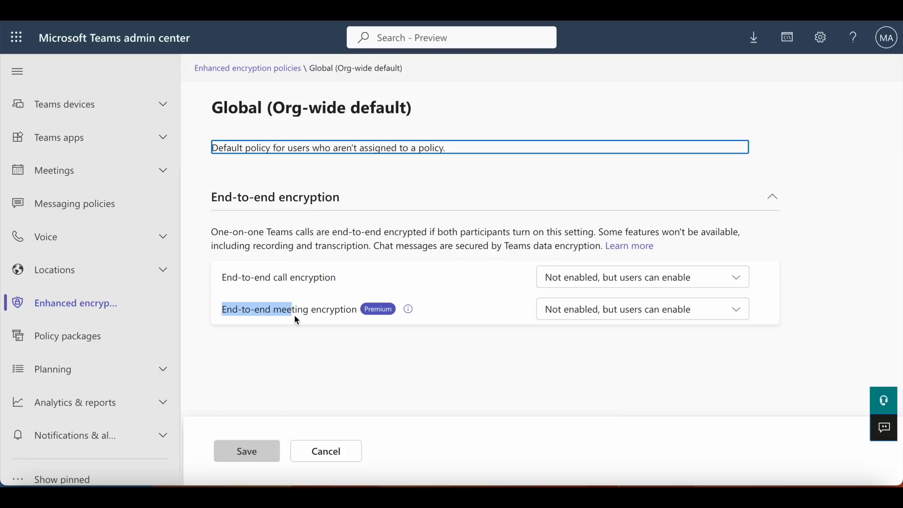
{"action": "left_click_drag", "start_coordinate": [345, 314], "coordinate": [359, 315]}
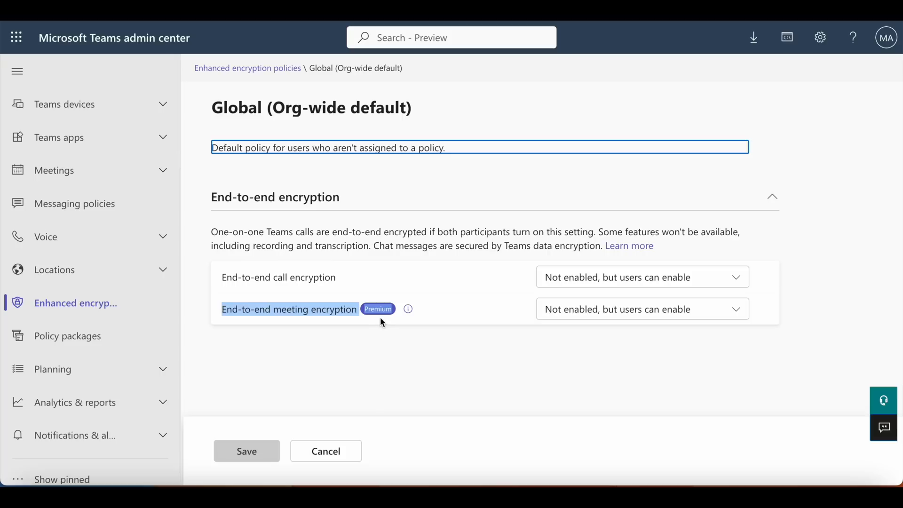
{"action": "left_click", "coordinate": [382, 315]}
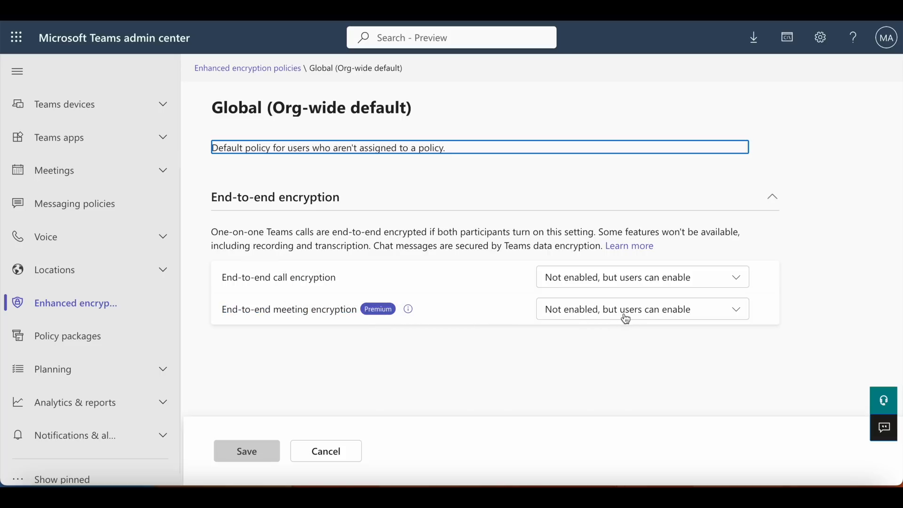
{"action": "left_click", "coordinate": [735, 312]}
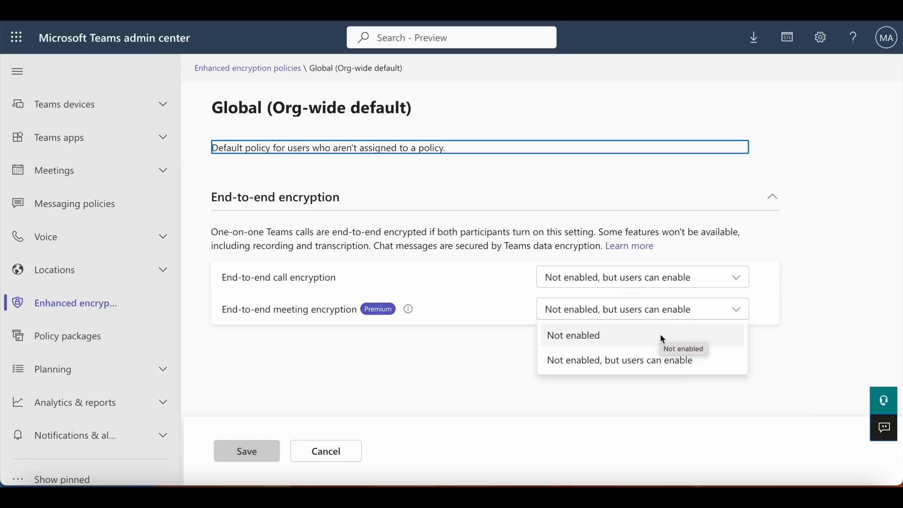
{"action": "left_click", "coordinate": [456, 375]}
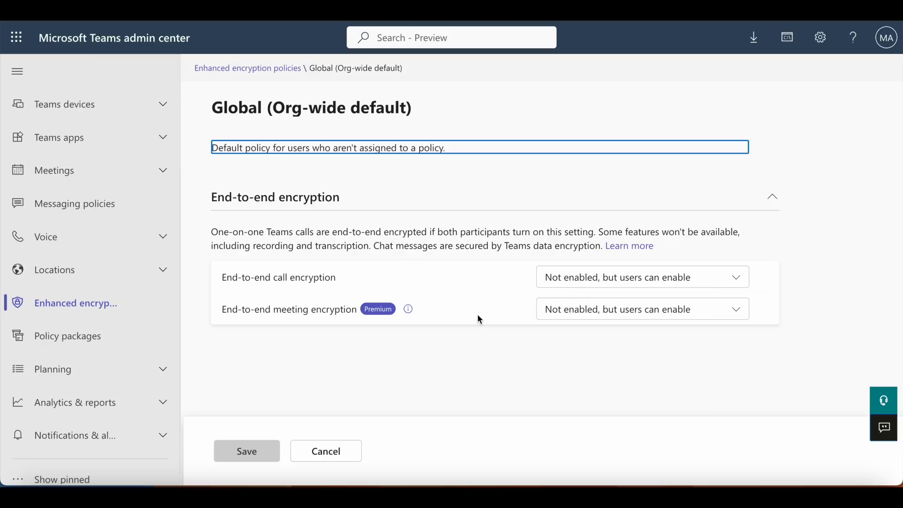
{"action": "left_click", "coordinate": [338, 452]}
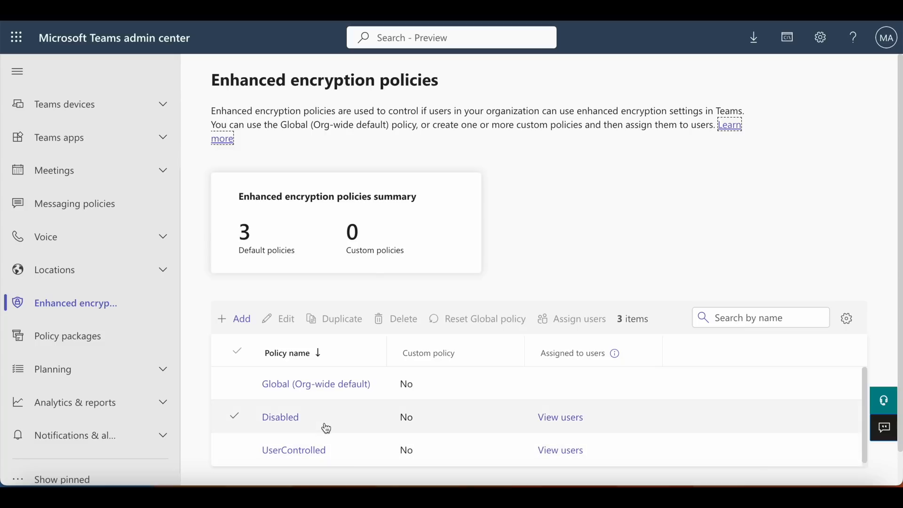
{"action": "scroll", "coordinate": [326, 428], "scroll_direction": "down", "scroll_amount": 1}
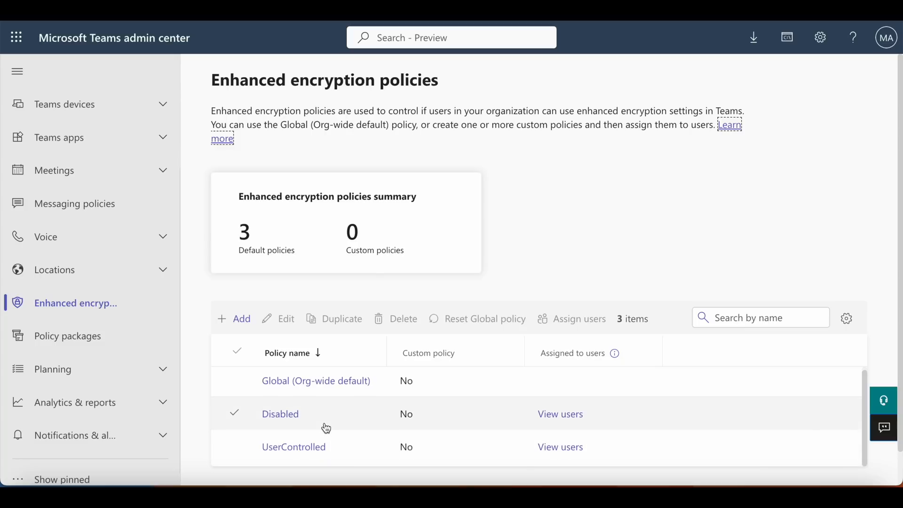
{"action": "scroll", "coordinate": [327, 428], "scroll_direction": "up", "scroll_amount": 1}
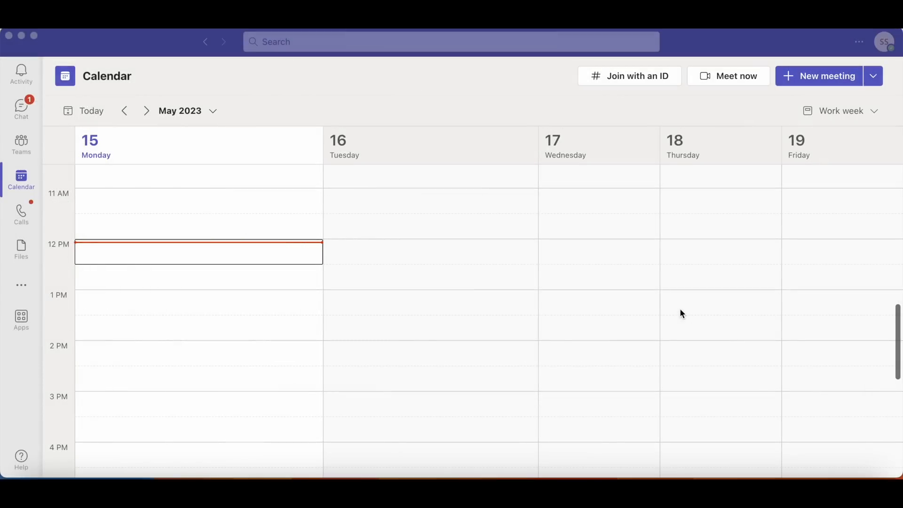
Switch to Microsoft Teams and check which account is signed in
{"action": "left_click", "coordinate": [883, 43]}
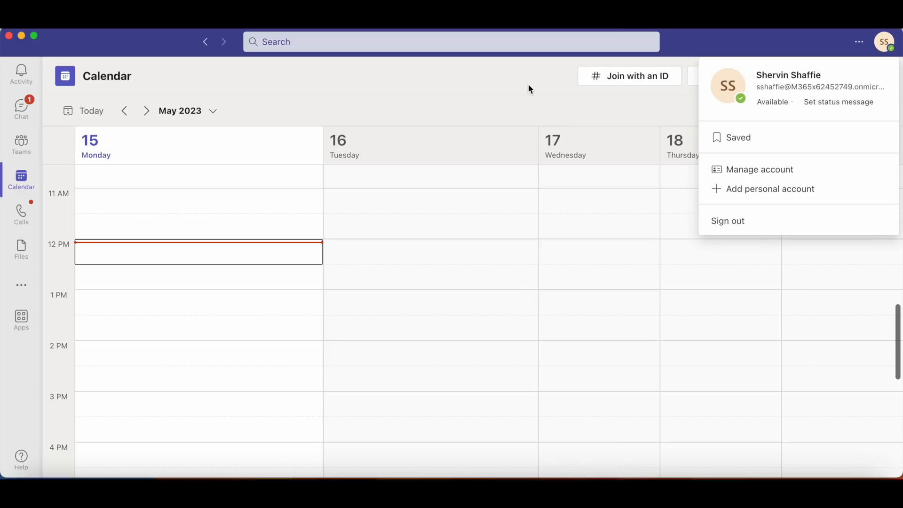
{"action": "left_click", "coordinate": [718, 44]}
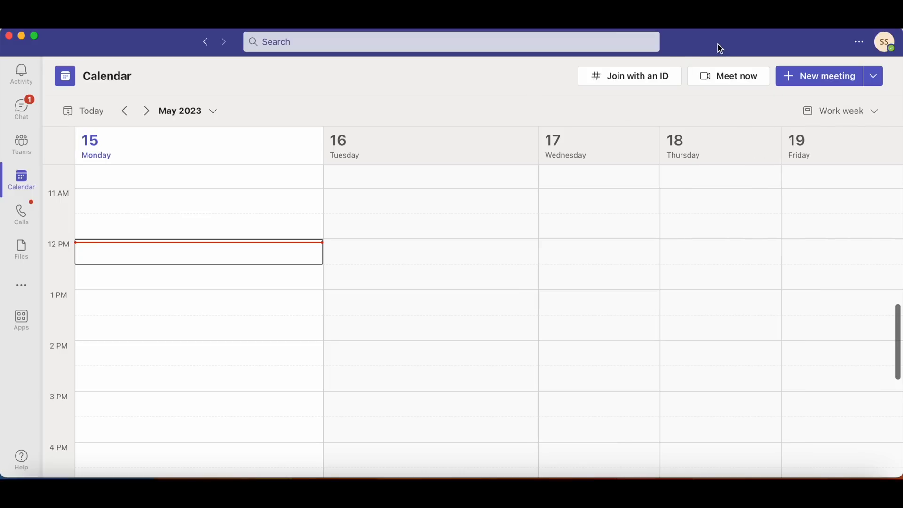
Schedule a new meeting titled Test, add the two required attendees, and send the invitation
{"action": "left_click", "coordinate": [870, 81]}
{"action": "left_click", "coordinate": [836, 100]}
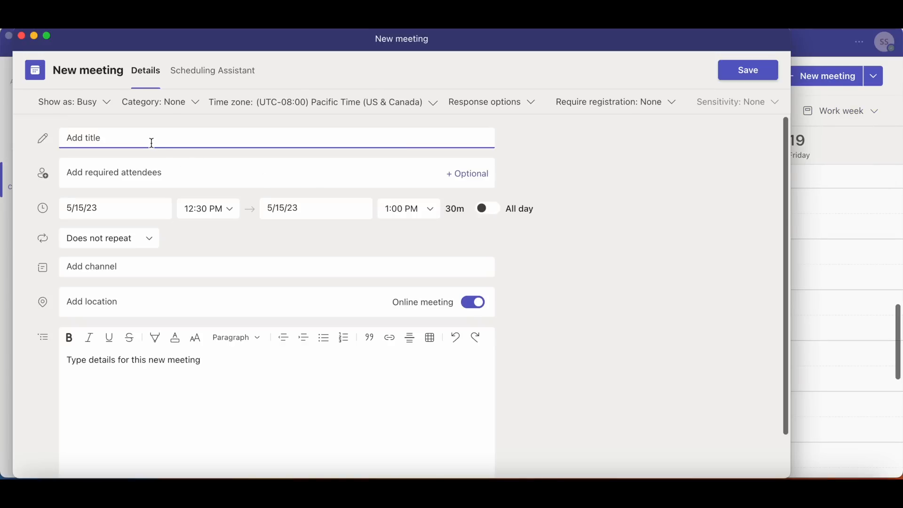
{"action": "type", "text": "Test"}
{"action": "left_click", "coordinate": [97, 175]}
{"action": "type", "text": "ale"}
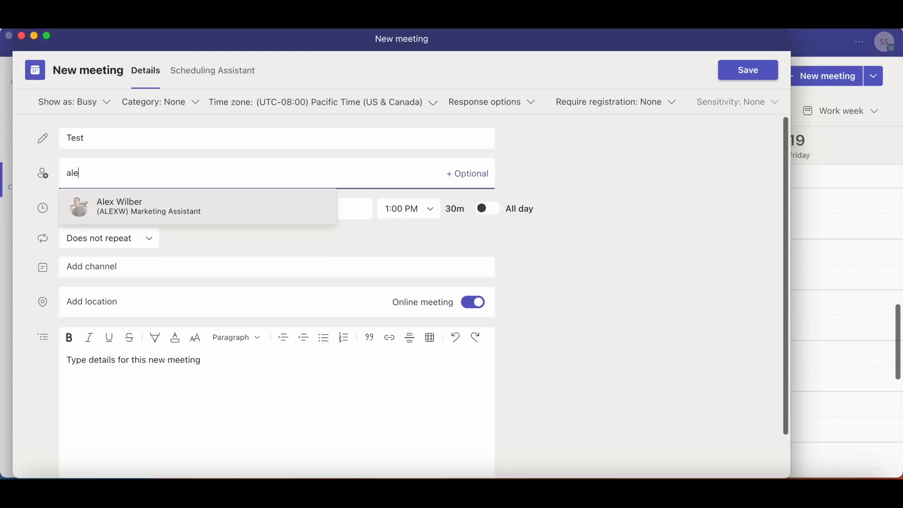
{"action": "left_click", "coordinate": [111, 210]}
{"action": "type", "text": "deb"}
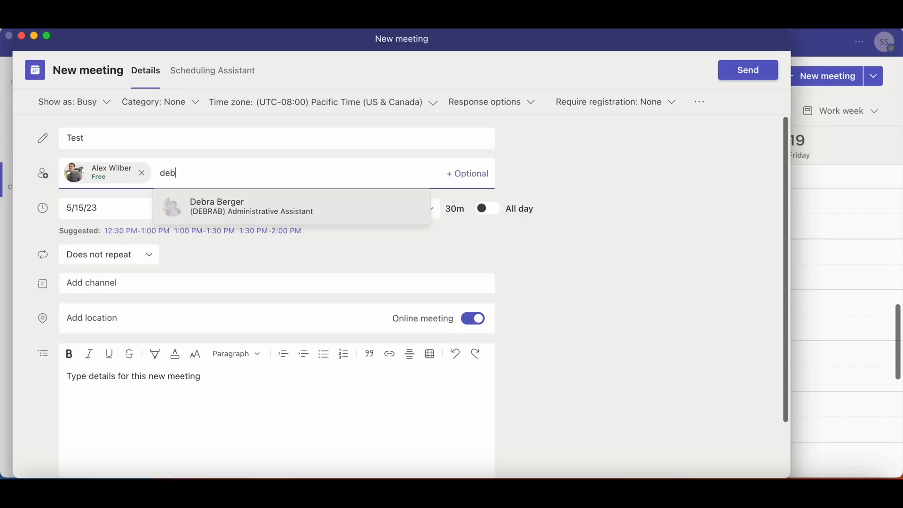
{"action": "left_click", "coordinate": [206, 210]}
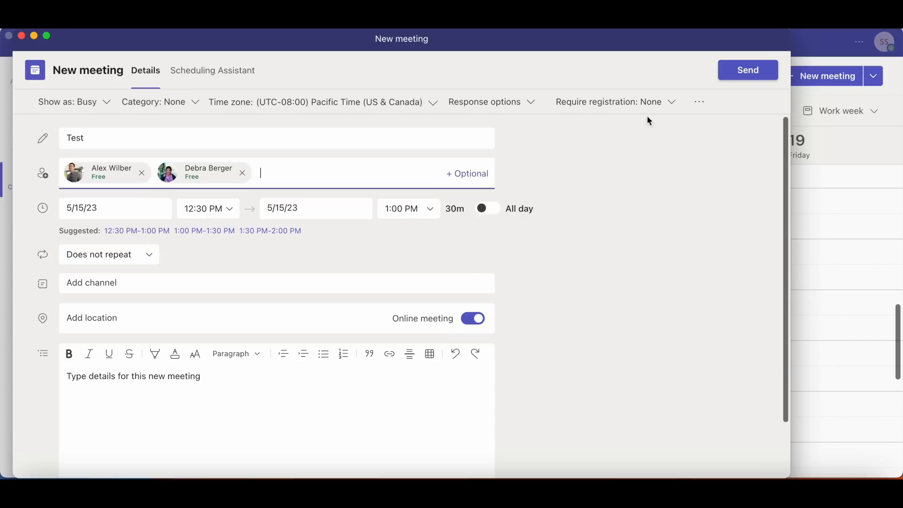
{"action": "left_click", "coordinate": [737, 80]}
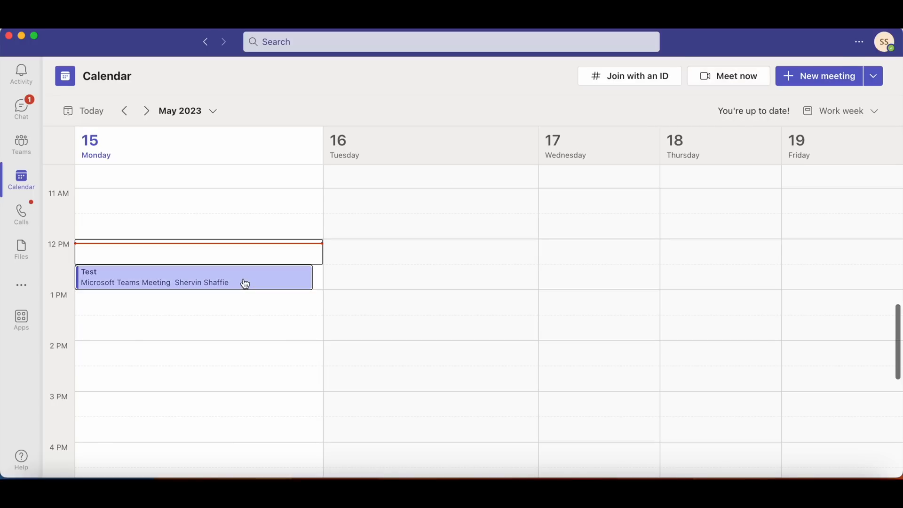
Open the meeting options of the scheduled Test meeting
{"action": "left_click", "coordinate": [244, 282]}
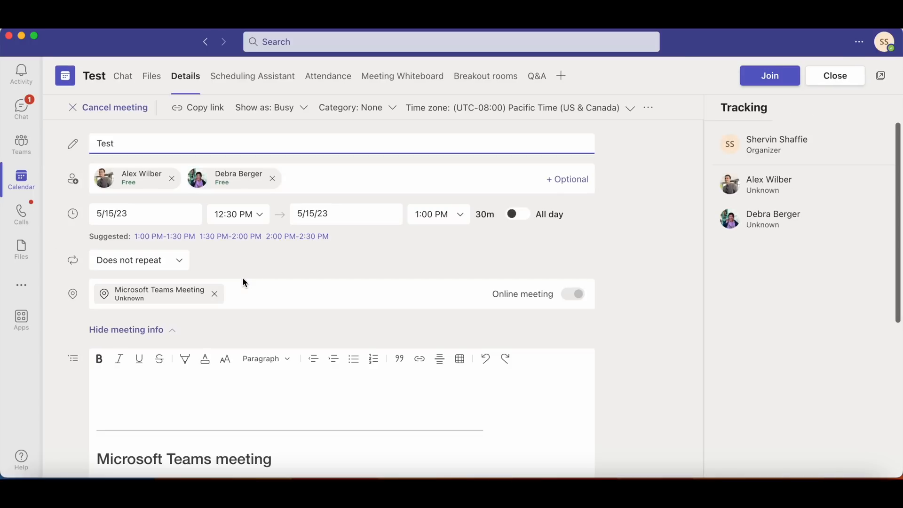
{"action": "scroll", "coordinate": [271, 360], "scroll_direction": "down", "scroll_amount": 10}
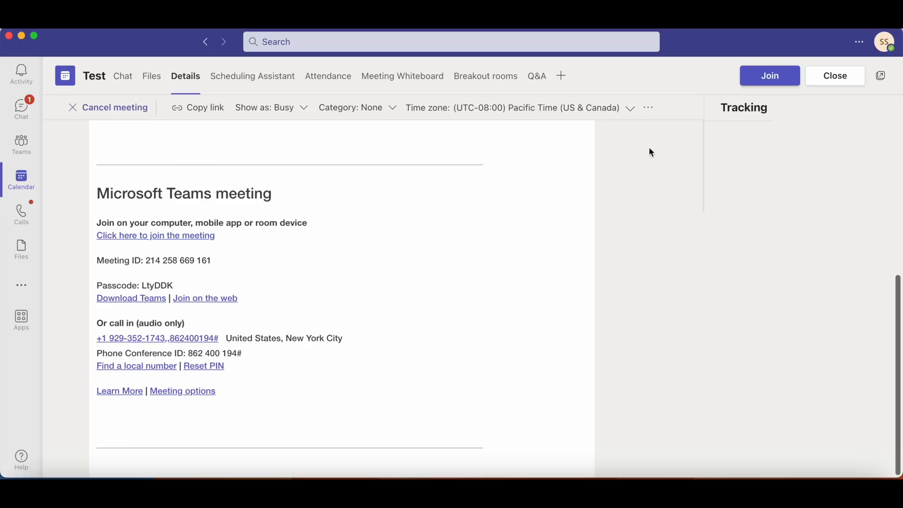
{"action": "left_click", "coordinate": [650, 110]}
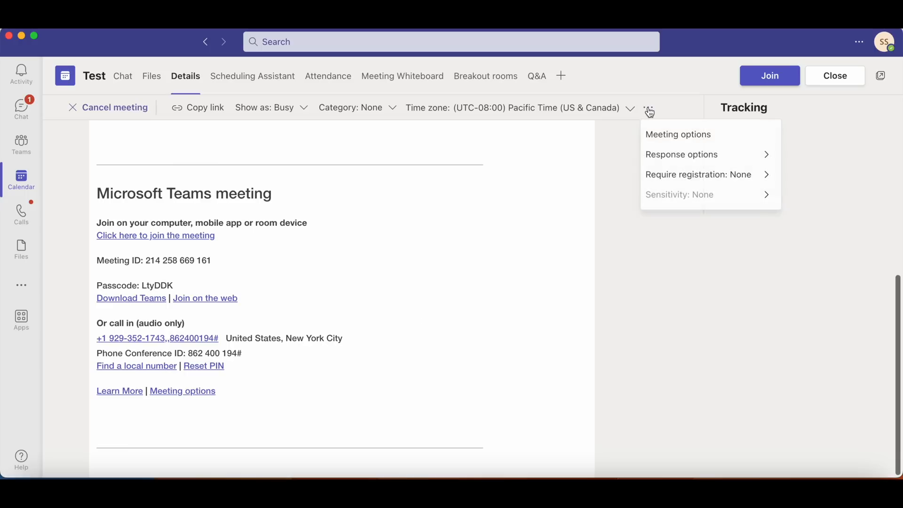
{"action": "left_click", "coordinate": [660, 137]}
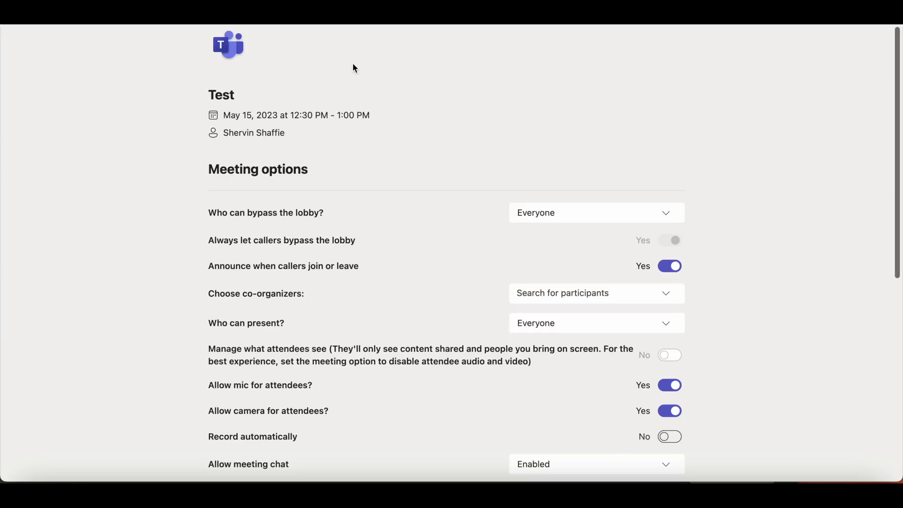
Enable end-to-end encryption in the Test meeting's options
{"action": "scroll", "coordinate": [204, 136], "scroll_direction": "down", "scroll_amount": 5}
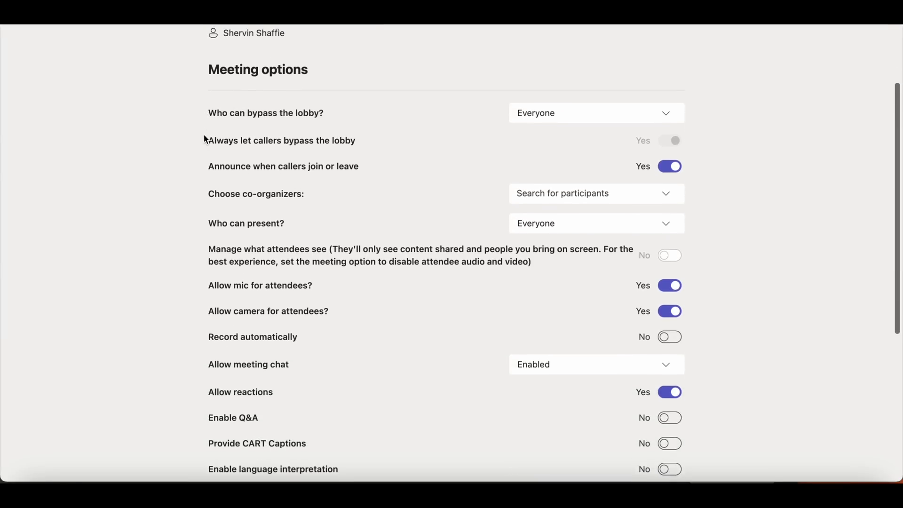
{"action": "scroll", "coordinate": [206, 138], "scroll_direction": "down", "scroll_amount": 10}
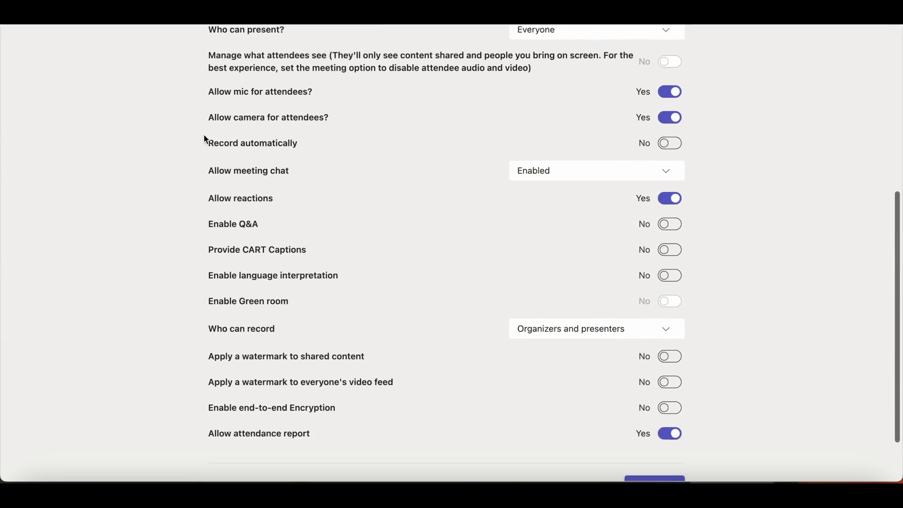
{"action": "left_click_drag", "start_coordinate": [208, 346], "coordinate": [342, 341]}
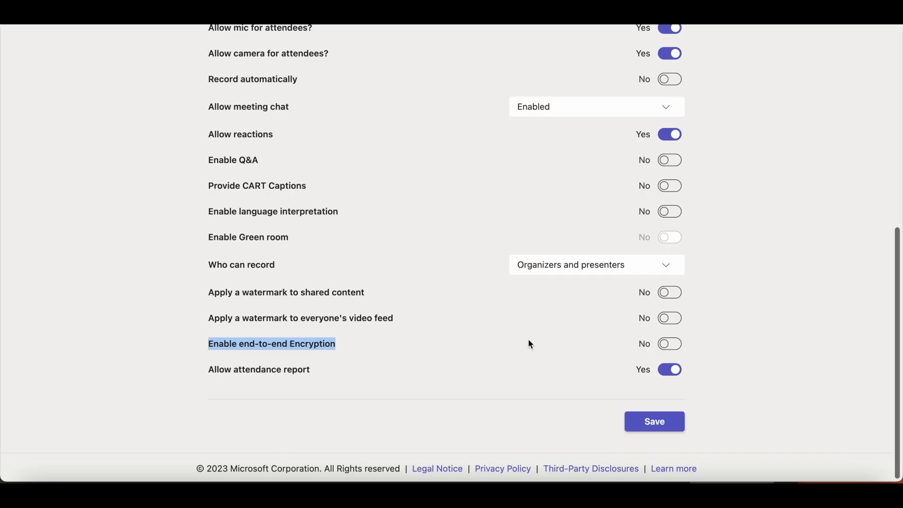
{"action": "left_click", "coordinate": [676, 350]}
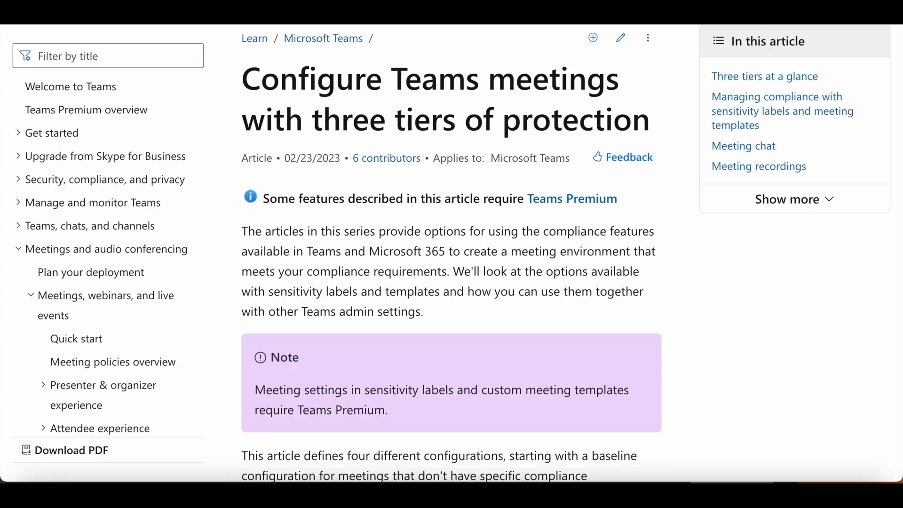
Switch to the Microsoft Learn article on configuring Teams meetings with three tiers of protection and read its introduction to the configurations
{"action": "left_click_drag", "start_coordinate": [249, 84], "coordinate": [645, 133]}
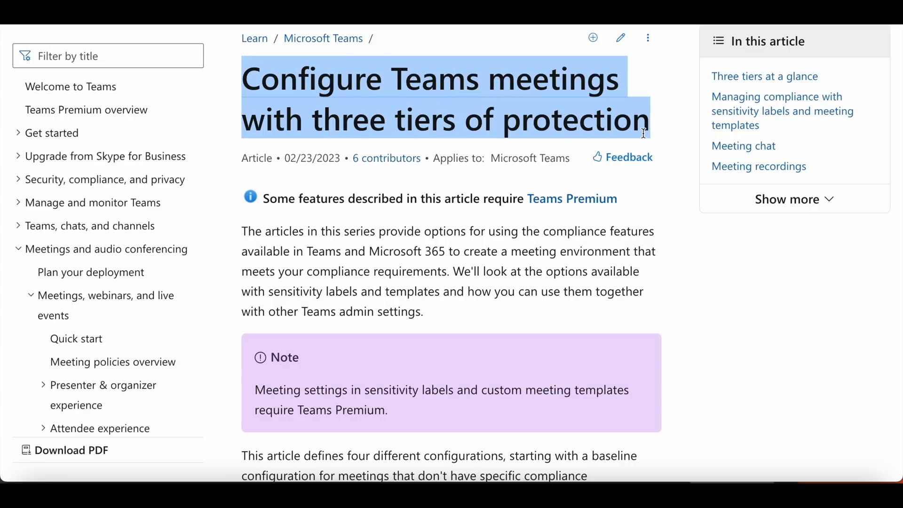
{"action": "scroll", "coordinate": [407, 199], "scroll_direction": "down", "scroll_amount": 8}
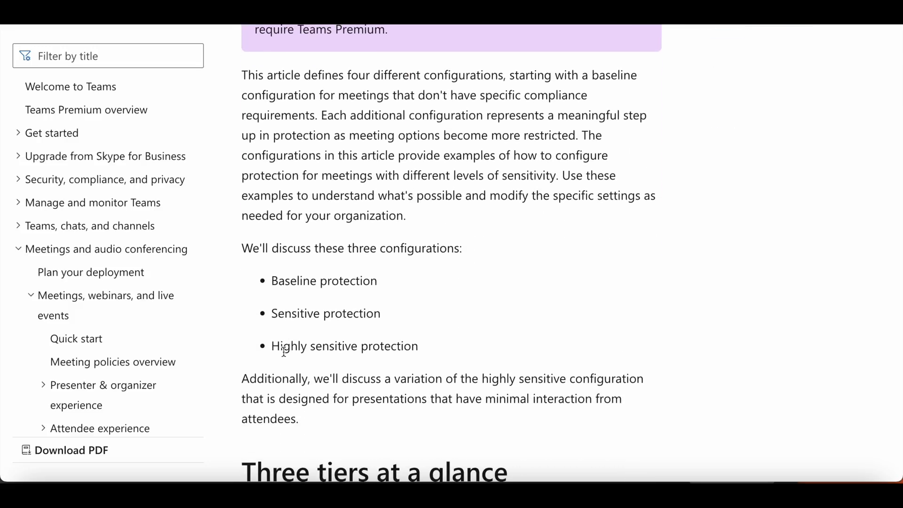
{"action": "scroll", "coordinate": [283, 351], "scroll_direction": "down", "scroll_amount": 1}
{"action": "left_click_drag", "start_coordinate": [282, 337], "coordinate": [638, 338]}
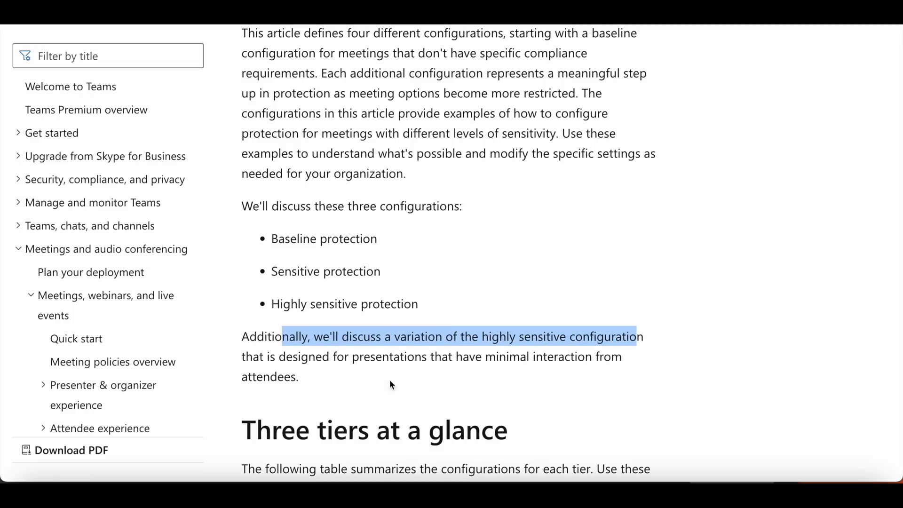
{"action": "left_click_drag", "start_coordinate": [343, 358], "coordinate": [633, 395]}
{"action": "left_click", "coordinate": [498, 359]}
{"action": "scroll", "coordinate": [465, 174], "scroll_direction": "down", "scroll_amount": 7}
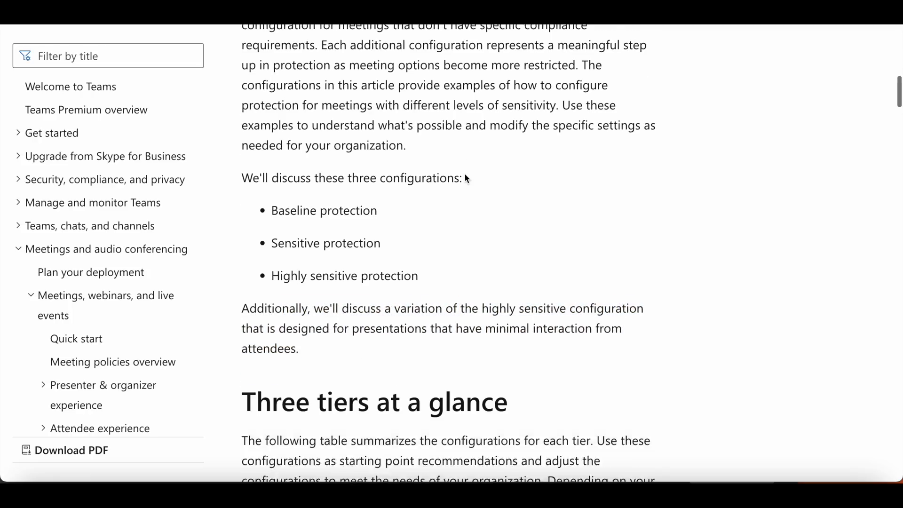
Examine the watermark and end-to-end encryption recommendations for highly sensitive meetings in the three-tier comparison table
{"action": "scroll", "coordinate": [464, 174], "scroll_direction": "down", "scroll_amount": 3}
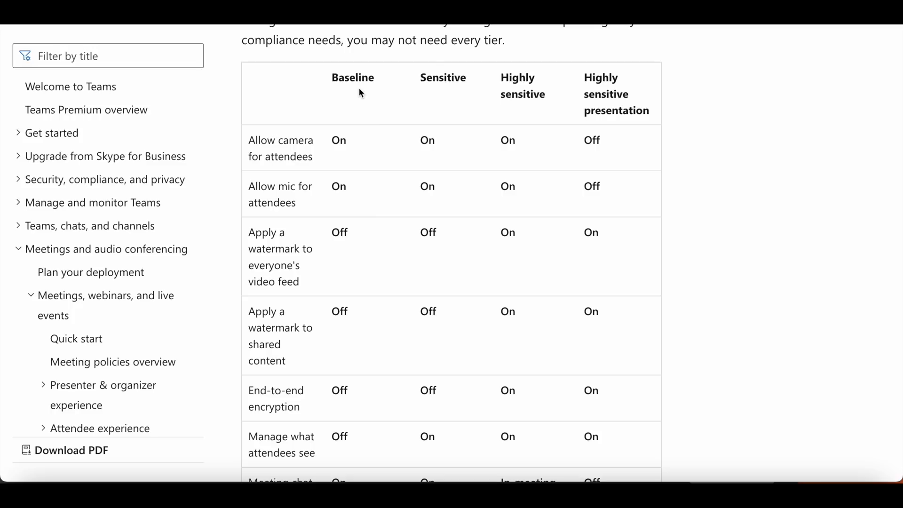
{"action": "left_click_drag", "start_coordinate": [503, 78], "coordinate": [548, 96]}
{"action": "left_click_drag", "start_coordinate": [249, 234], "coordinate": [319, 295]}
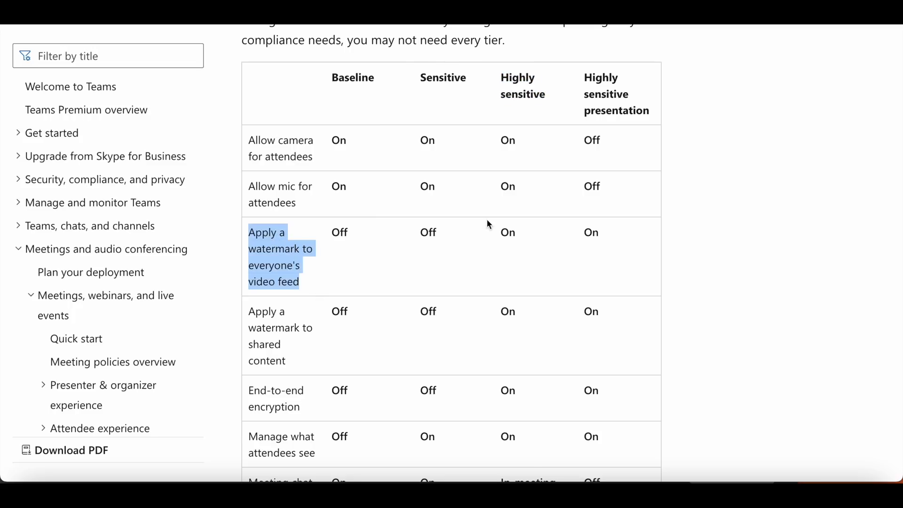
{"action": "left_click_drag", "start_coordinate": [501, 233], "coordinate": [522, 244]}
{"action": "left_click_drag", "start_coordinate": [249, 312], "coordinate": [295, 364]}
{"action": "left_click_drag", "start_coordinate": [500, 312], "coordinate": [517, 315]}
{"action": "scroll", "coordinate": [366, 254], "scroll_direction": "down", "scroll_amount": 1}
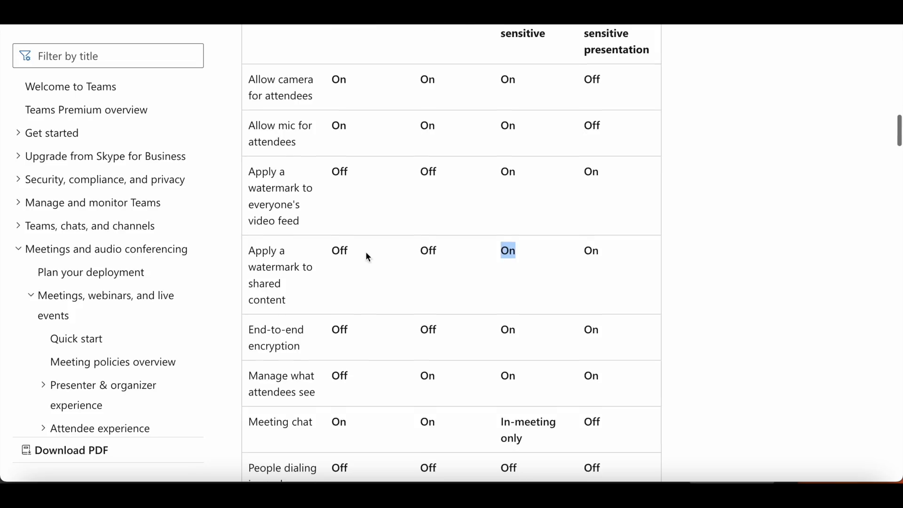
{"action": "left_click_drag", "start_coordinate": [255, 324], "coordinate": [310, 347]}
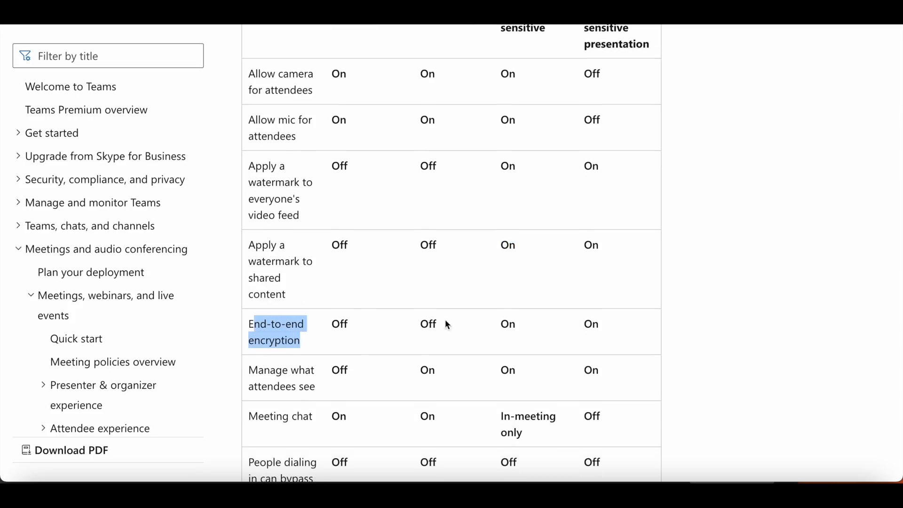
{"action": "left_click_drag", "start_coordinate": [500, 325], "coordinate": [516, 328]}
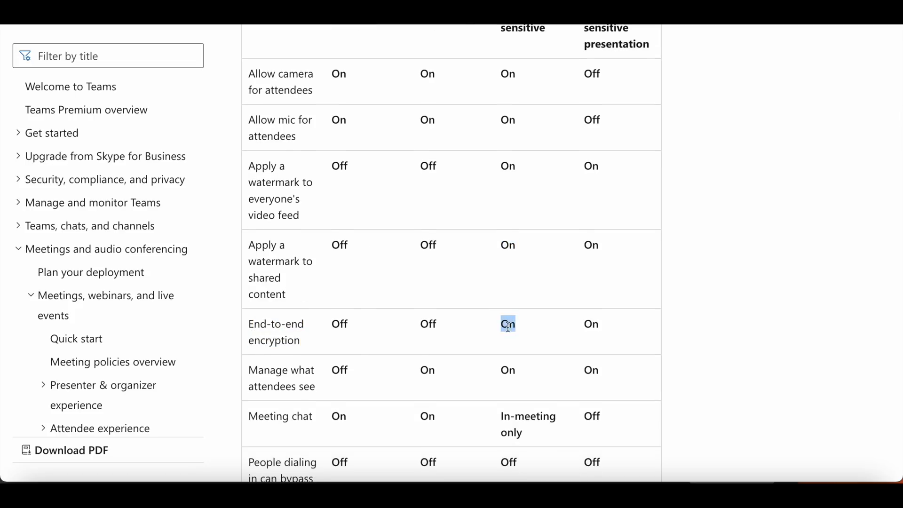
Check who should be able to bypass the lobby in highly sensitive meetings in the comparison table
{"action": "scroll", "coordinate": [419, 268], "scroll_direction": "down", "scroll_amount": 4}
{"action": "scroll", "coordinate": [421, 269], "scroll_direction": "down", "scroll_amount": 2}
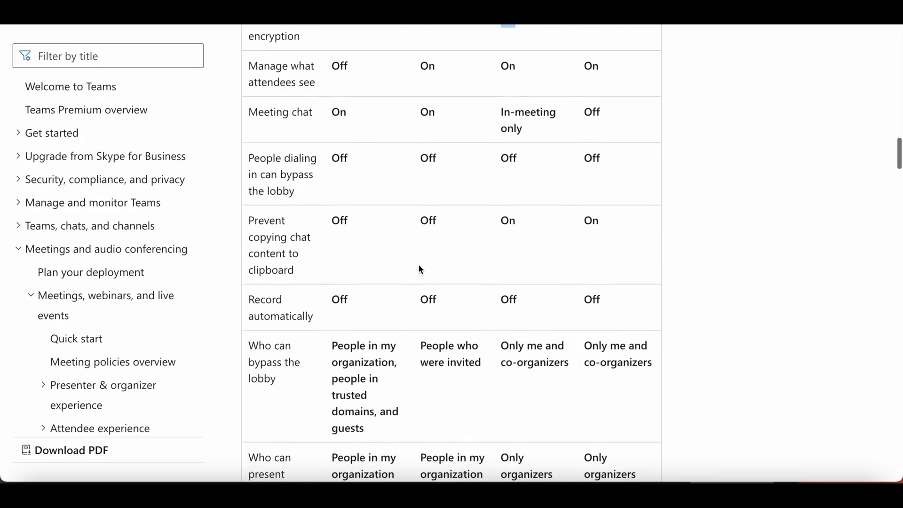
{"action": "left_click_drag", "start_coordinate": [251, 275], "coordinate": [290, 309]}
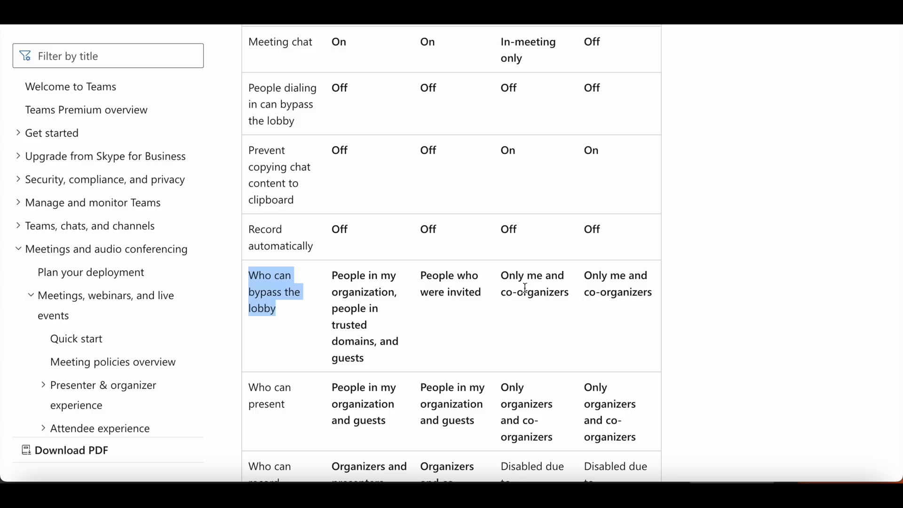
{"action": "left_click_drag", "start_coordinate": [508, 282], "coordinate": [577, 290]}
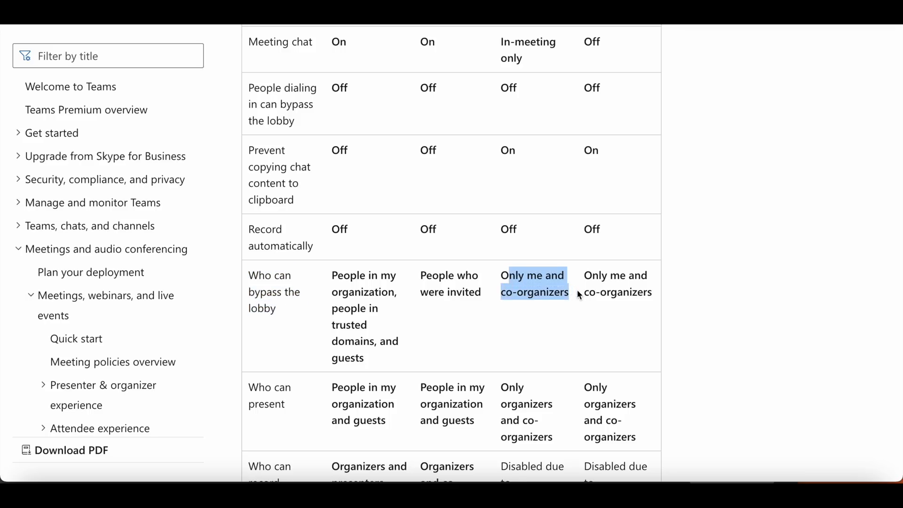
{"action": "left_click", "coordinate": [536, 290]}
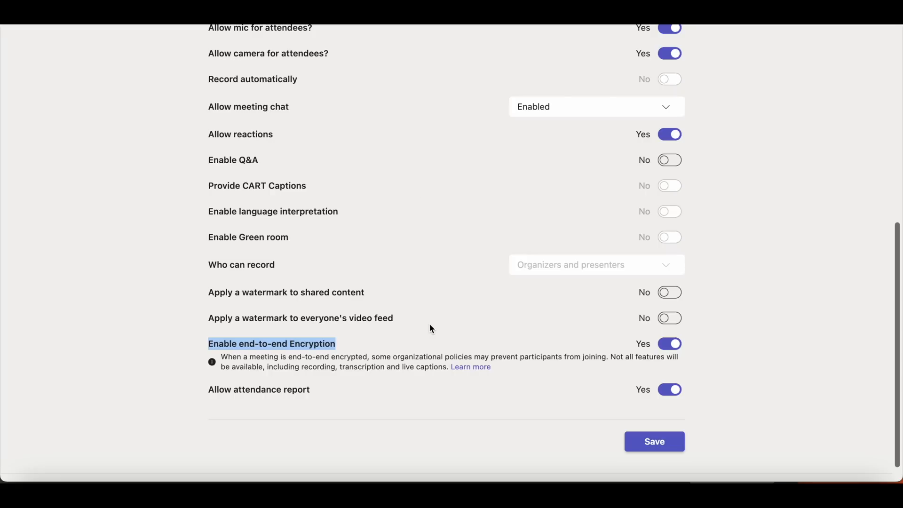
In the Test meeting's options, turn on watermarks for everyone's video feed and shared content, and set lobby bypass to Only me and co-organizers
{"action": "left_click", "coordinate": [676, 324]}
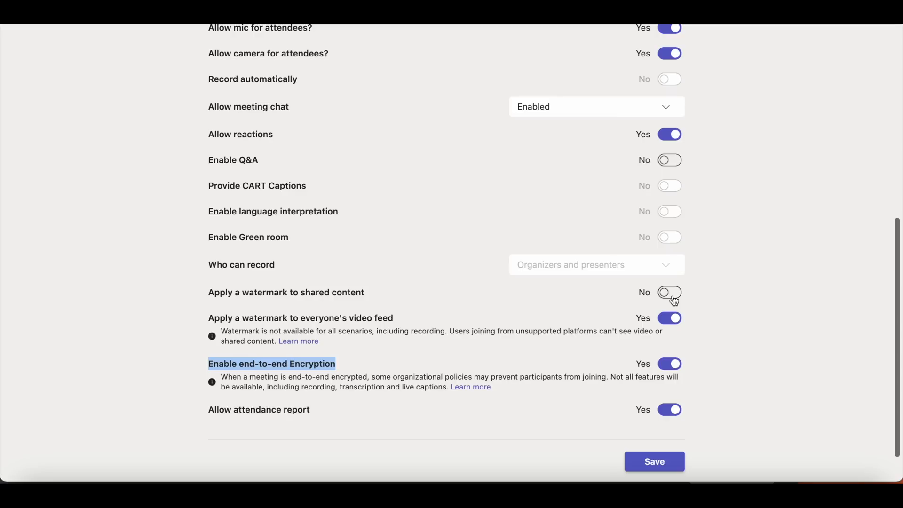
{"action": "left_click", "coordinate": [675, 301]}
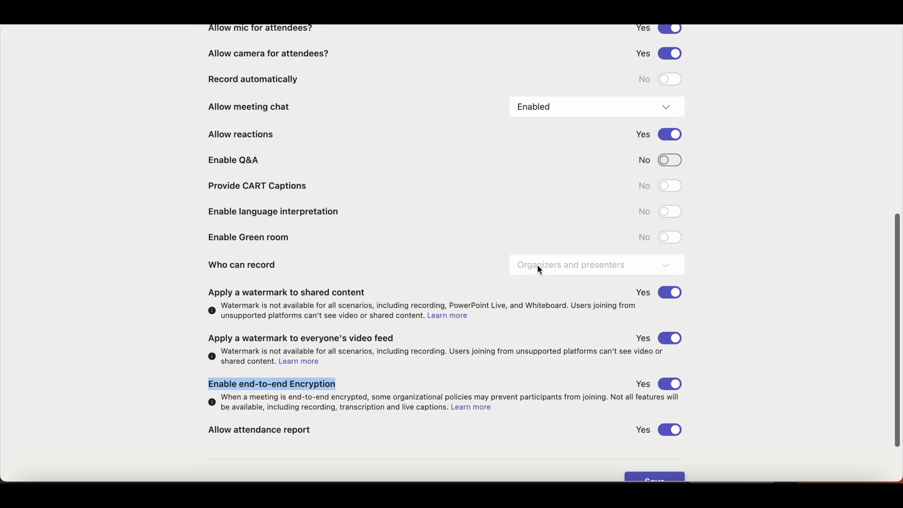
{"action": "scroll", "coordinate": [540, 269], "scroll_direction": "up", "scroll_amount": 5}
{"action": "scroll", "coordinate": [540, 270], "scroll_direction": "up", "scroll_amount": 1}
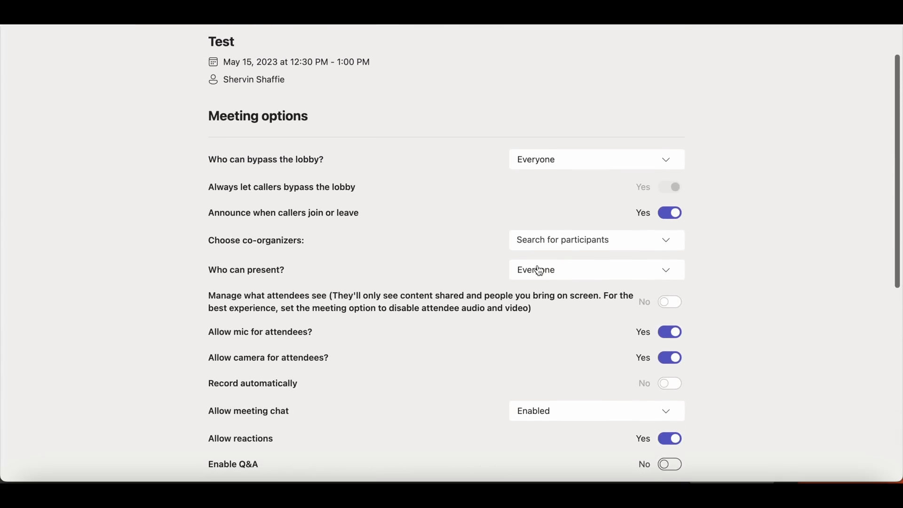
{"action": "left_click", "coordinate": [592, 165]}
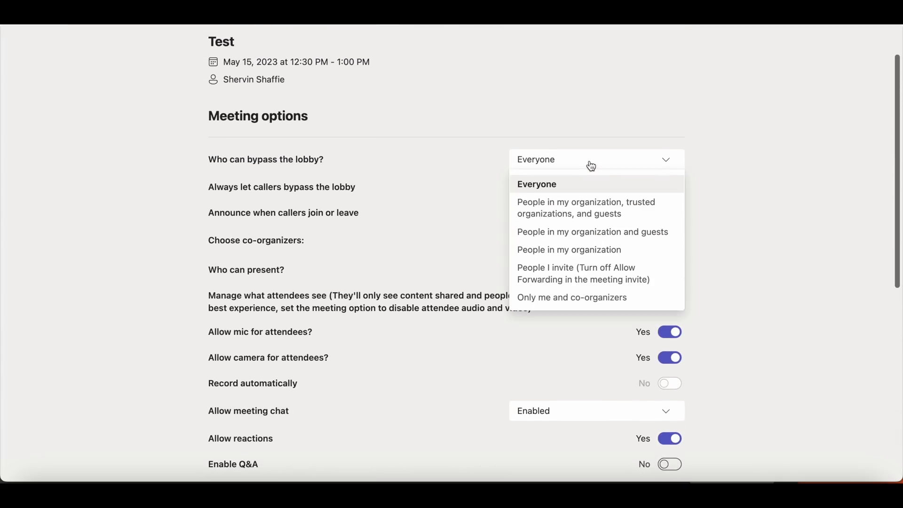
{"action": "left_click", "coordinate": [594, 299]}
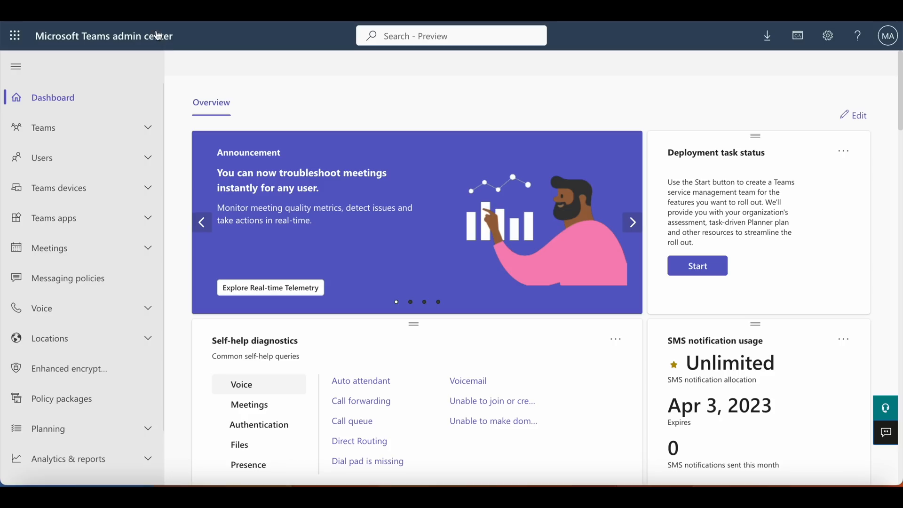
Switch to the Microsoft Teams admin center and open the meeting templates page in the Meetings section
{"action": "left_click_drag", "start_coordinate": [175, 38], "coordinate": [39, 36]}
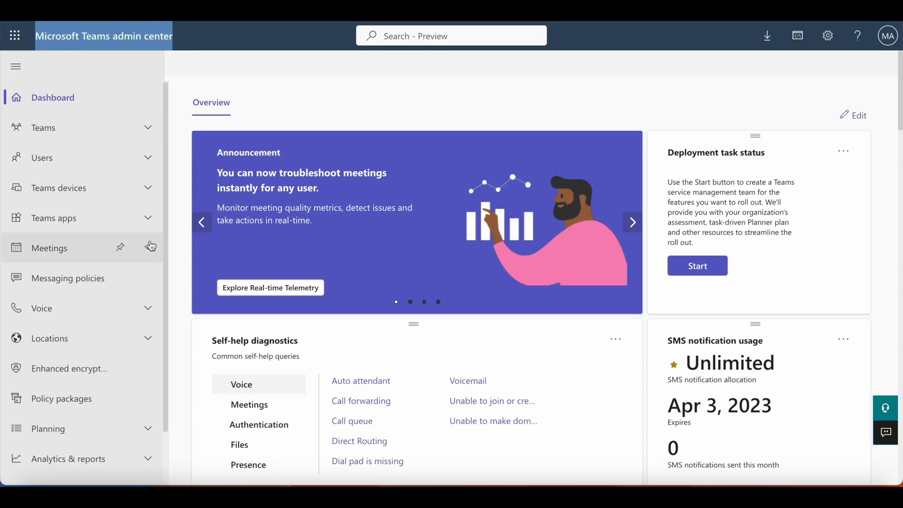
{"action": "left_click", "coordinate": [148, 250]}
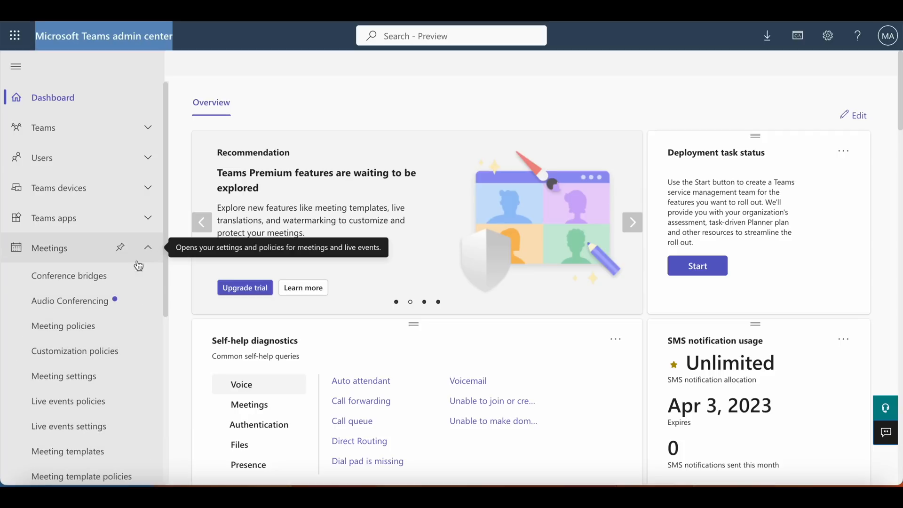
{"action": "scroll", "coordinate": [133, 274], "scroll_direction": "down", "scroll_amount": 2}
{"action": "left_click", "coordinate": [87, 380]}
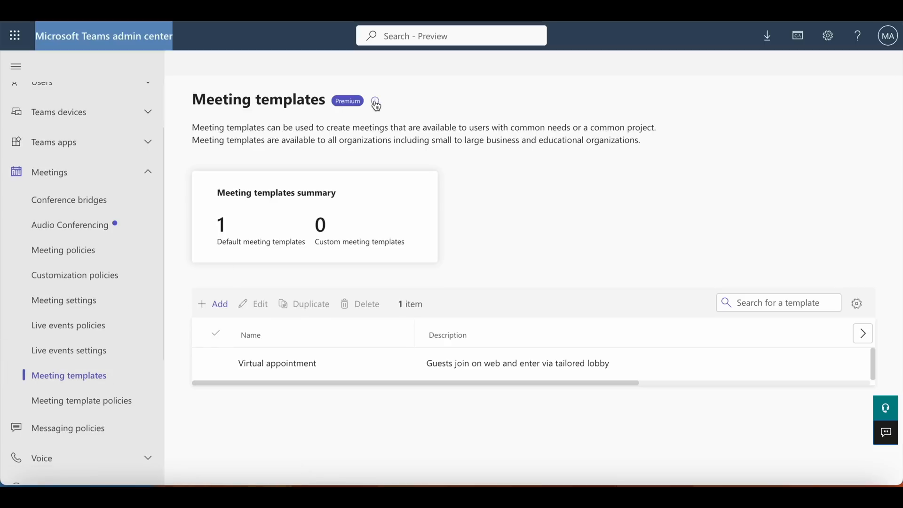
{"action": "mouse_move", "coordinate": [377, 105]}
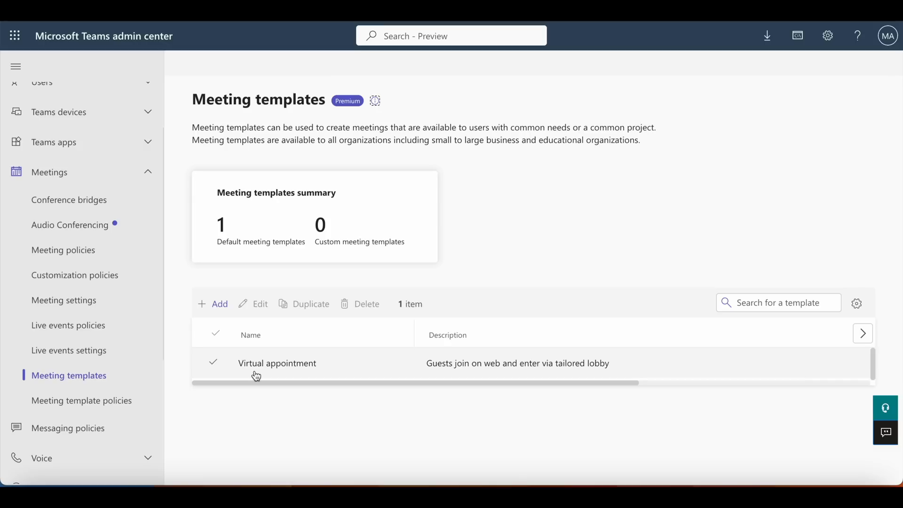
Add a new meeting template and name it "Confidential Meetings"
{"action": "left_click", "coordinate": [224, 312]}
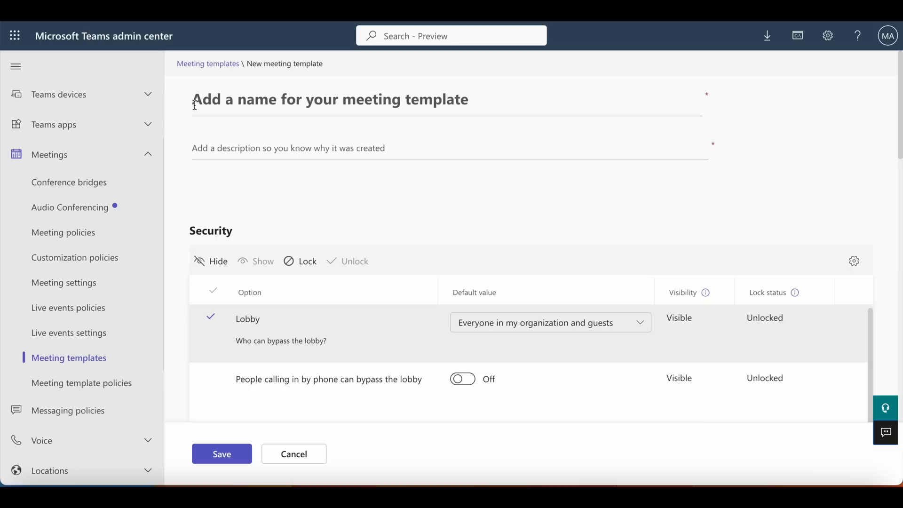
{"action": "left_click", "coordinate": [195, 104]}
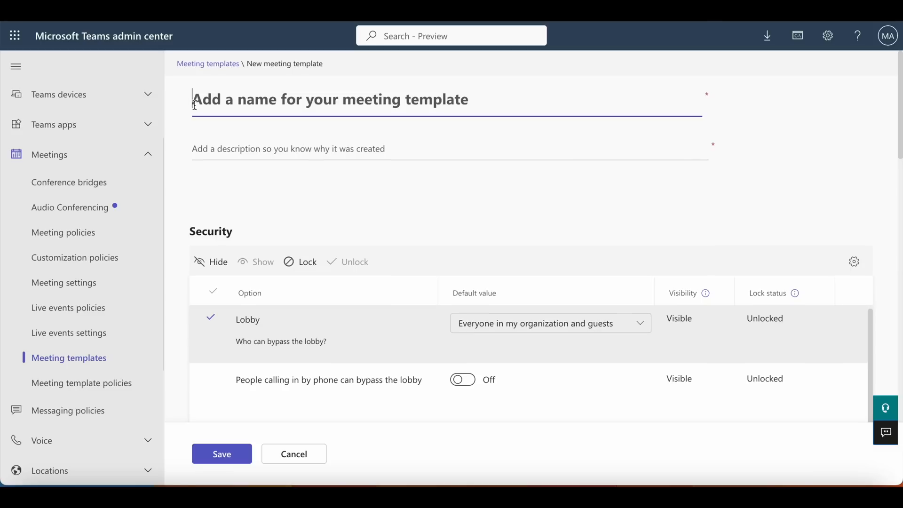
{"action": "type", "text": "Con"}
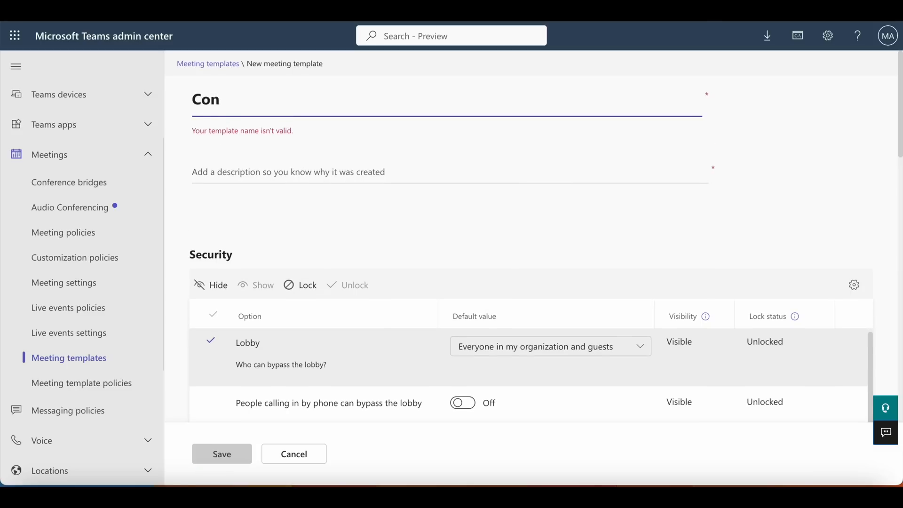
{"action": "type", "text": "fidential Meetings"}
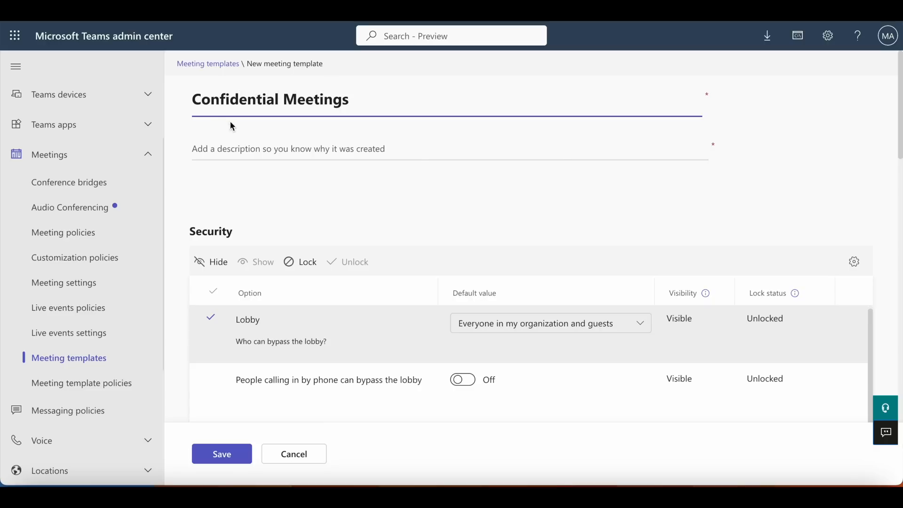
Enter "For you top secret meetings" as the meeting template's description
{"action": "left_click", "coordinate": [224, 147]}
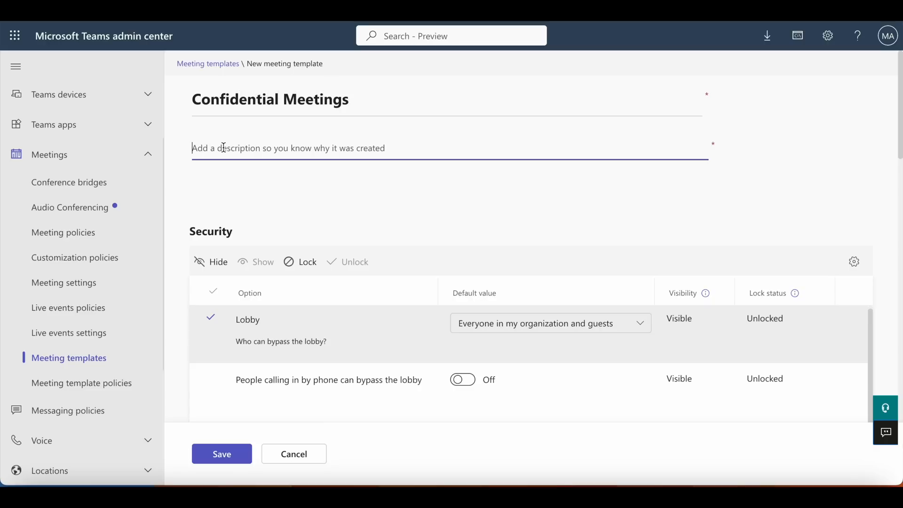
{"action": "type", "text": "Confi"}
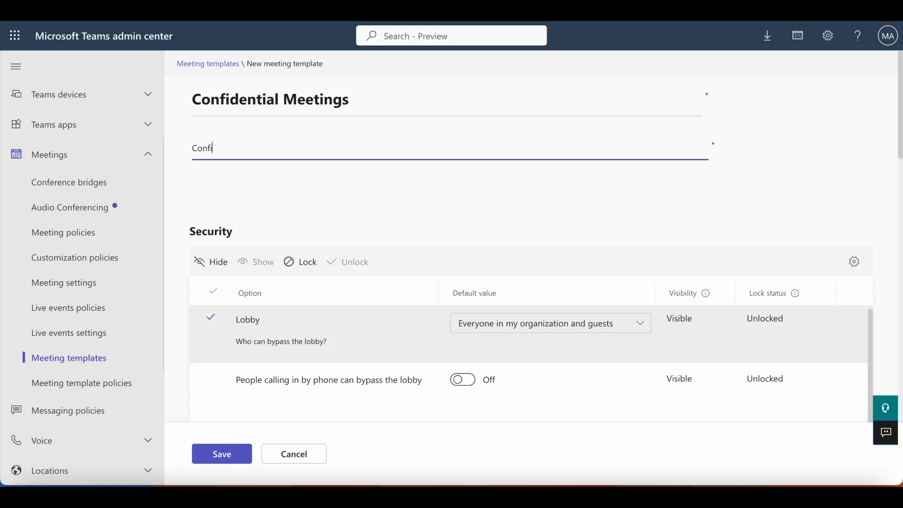
{"action": "key", "text": "BackSpace"}
{"action": "key", "text": "BackSpace"}
{"action": "key", "text": "BackSpace"}
{"action": "type", "text": "For"}
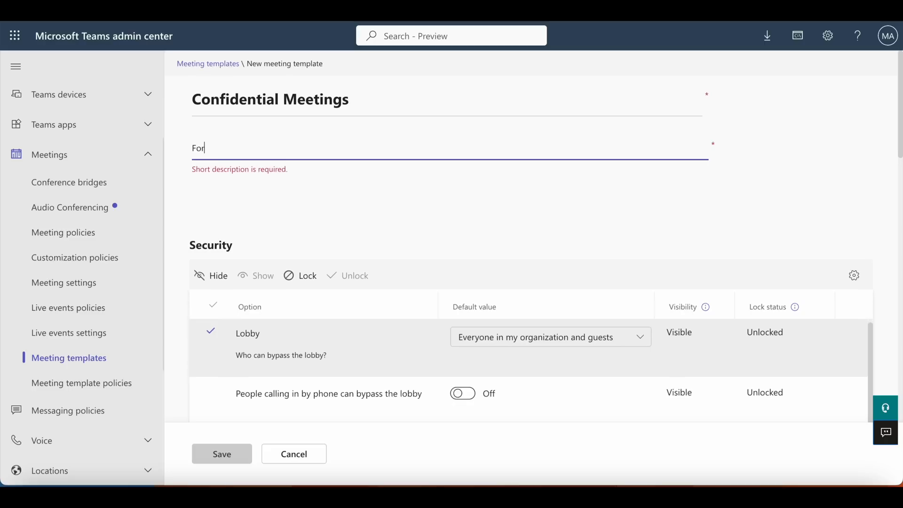
{"action": "type", "text": " you secret Meetings"}
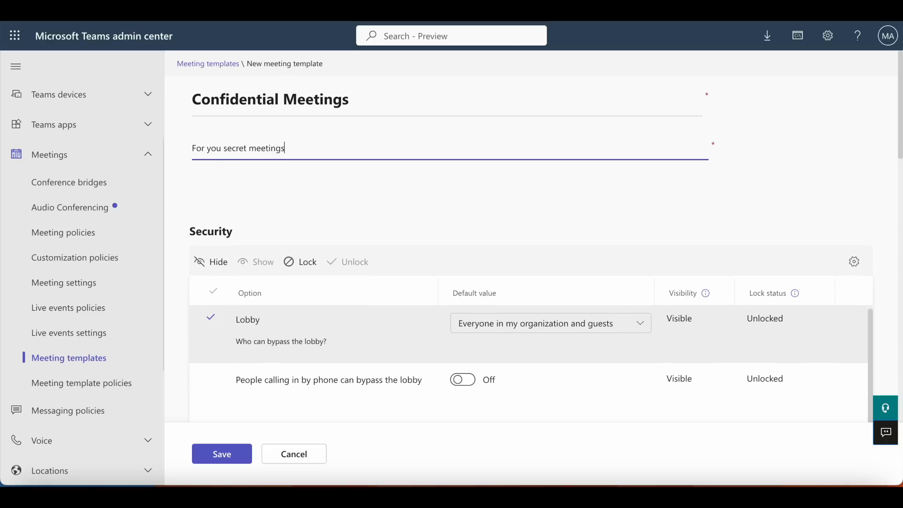
{"action": "left_click", "coordinate": [226, 150]}
{"action": "type", "text": "top"}
{"action": "left_click", "coordinate": [248, 200]}
In the template's Security section, set who can bypass the lobby to Only meeting organizers and co-organizers
{"action": "scroll", "coordinate": [248, 201], "scroll_direction": "down", "scroll_amount": 1}
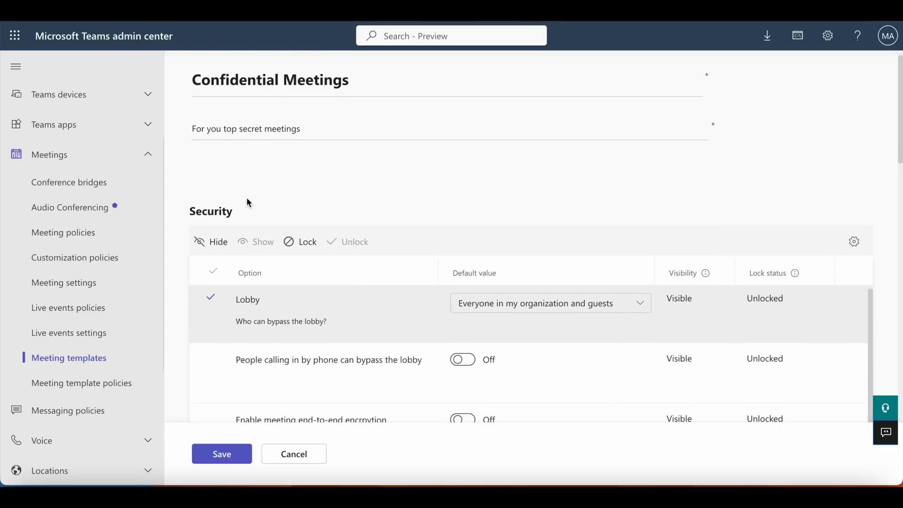
{"action": "scroll", "coordinate": [249, 202], "scroll_direction": "down", "scroll_amount": 2}
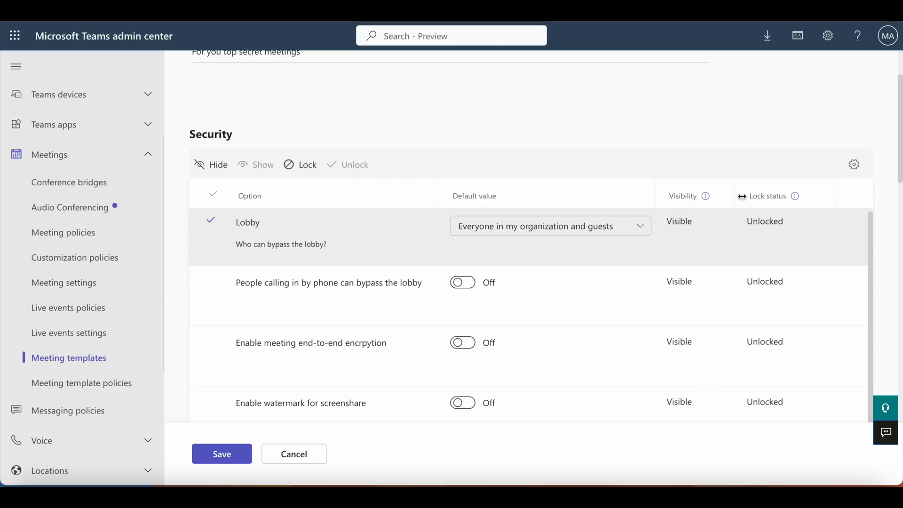
{"action": "scroll", "coordinate": [508, 180], "scroll_direction": "down", "scroll_amount": 1}
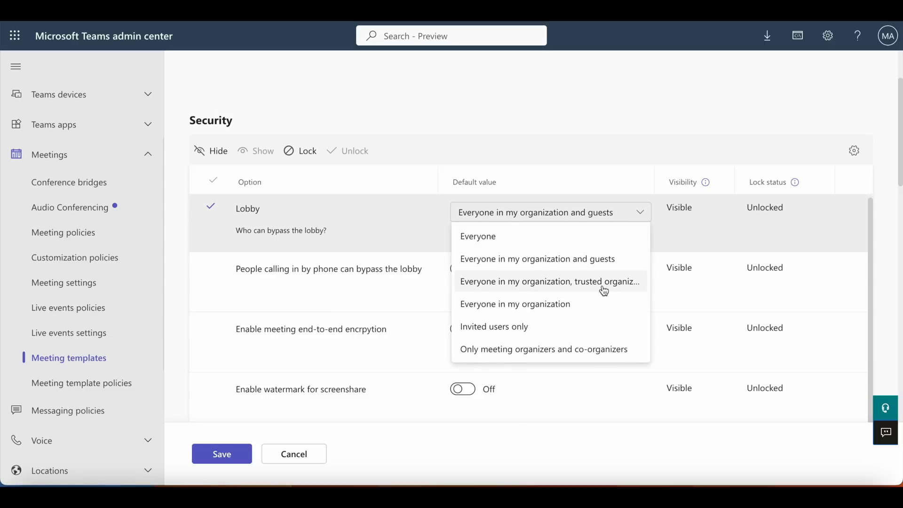
{"action": "left_click", "coordinate": [585, 355]}
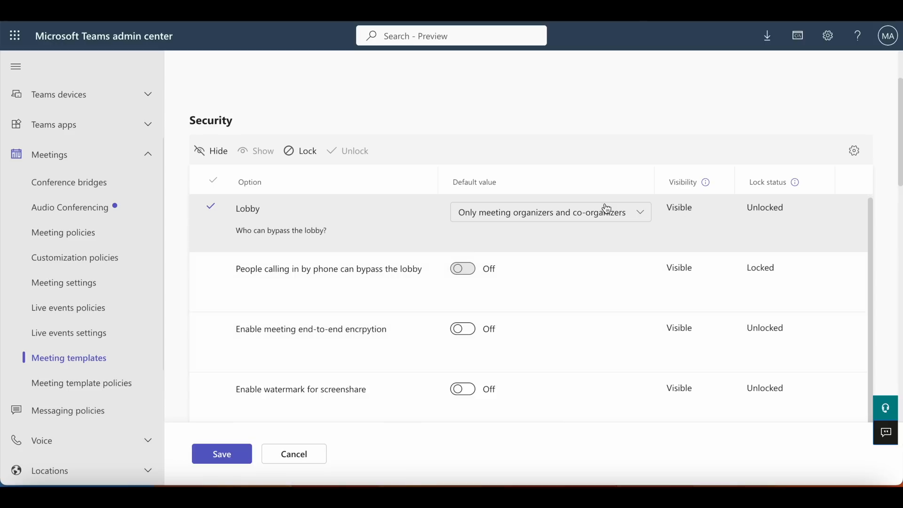
Hide the Lobby option from meeting organizers in the template
{"action": "left_click", "coordinate": [217, 155]}
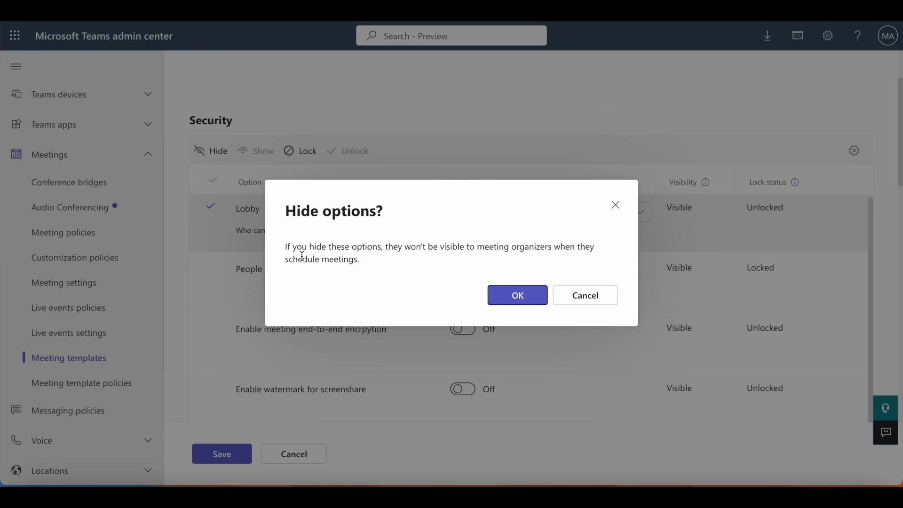
{"action": "left_click_drag", "start_coordinate": [302, 257], "coordinate": [549, 245]}
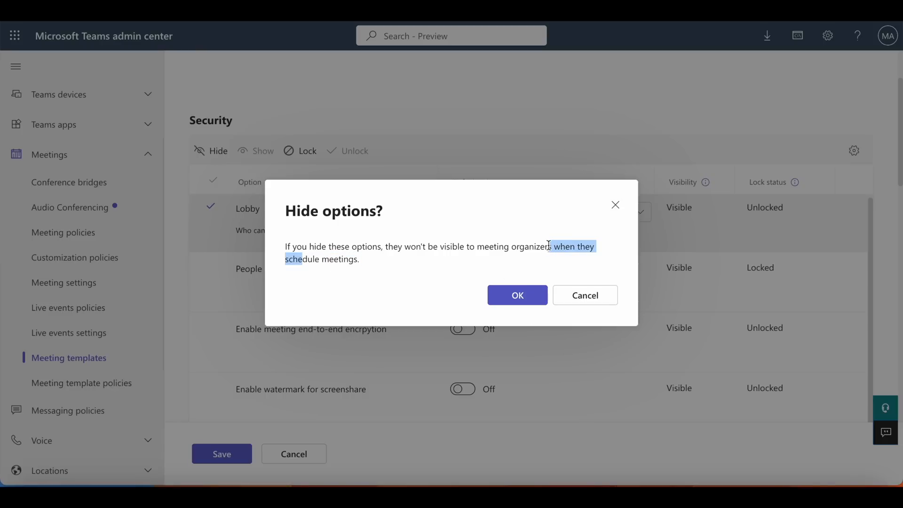
{"action": "left_click", "coordinate": [545, 246]}
{"action": "left_click", "coordinate": [520, 302]}
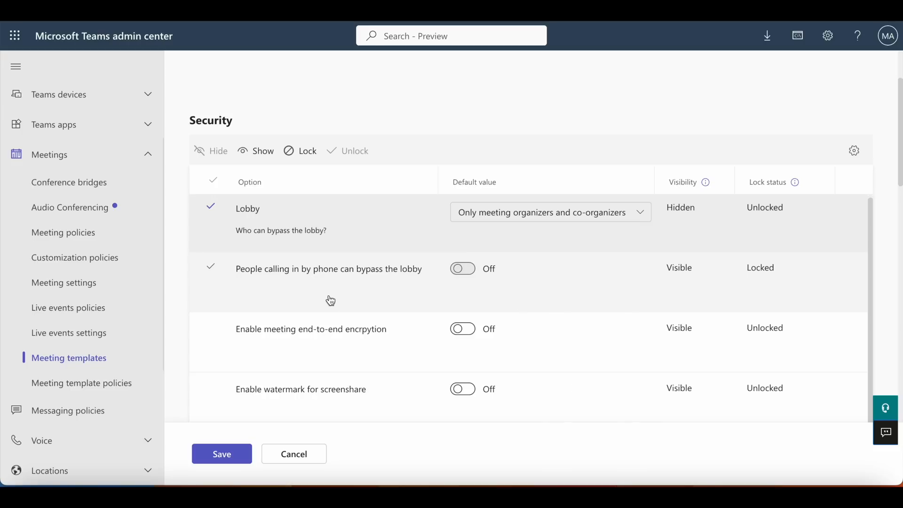
Turn on meeting end-to-end encryption and the watermarks for screenshare and video in the template's Security section
{"action": "mouse_move", "coordinate": [469, 292]}
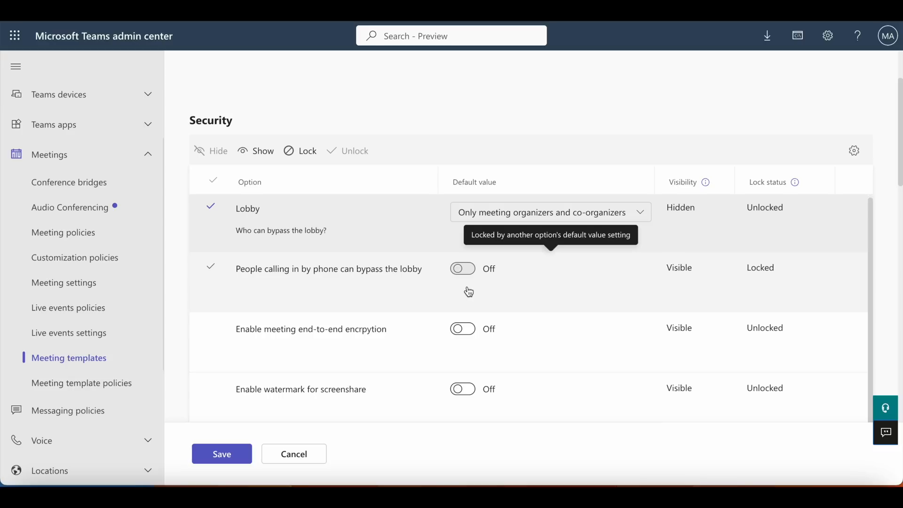
{"action": "scroll", "coordinate": [470, 293], "scroll_direction": "down", "scroll_amount": 2}
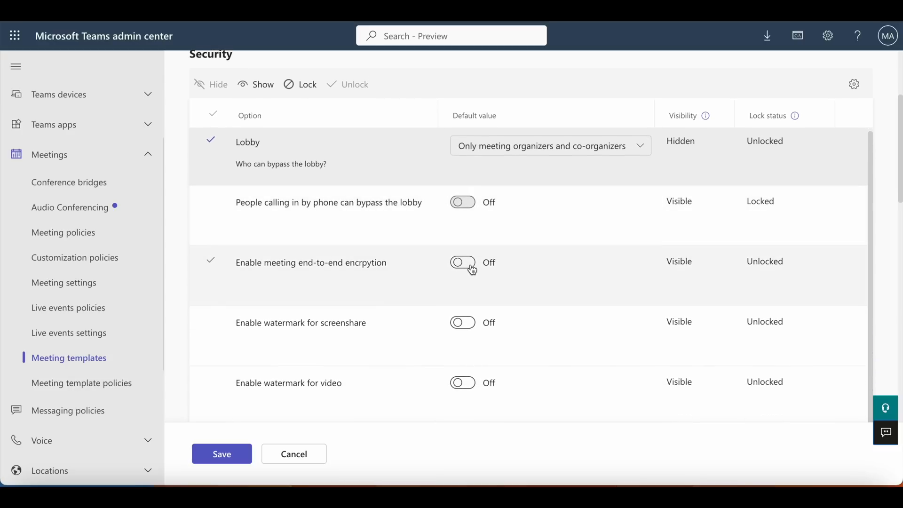
{"action": "left_click", "coordinate": [471, 268]}
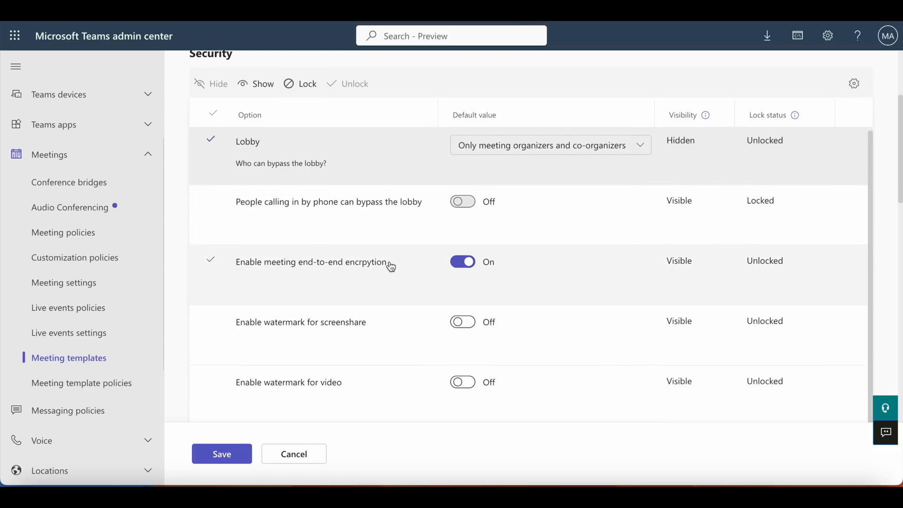
{"action": "scroll", "coordinate": [390, 264], "scroll_direction": "down", "scroll_amount": 1}
{"action": "left_click", "coordinate": [472, 280]}
{"action": "scroll", "coordinate": [413, 271], "scroll_direction": "down", "scroll_amount": 1}
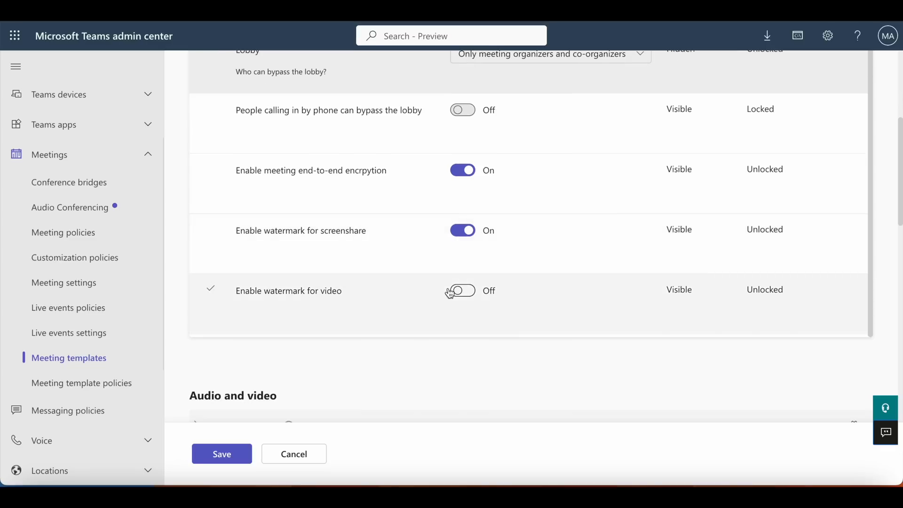
{"action": "left_click", "coordinate": [475, 296]}
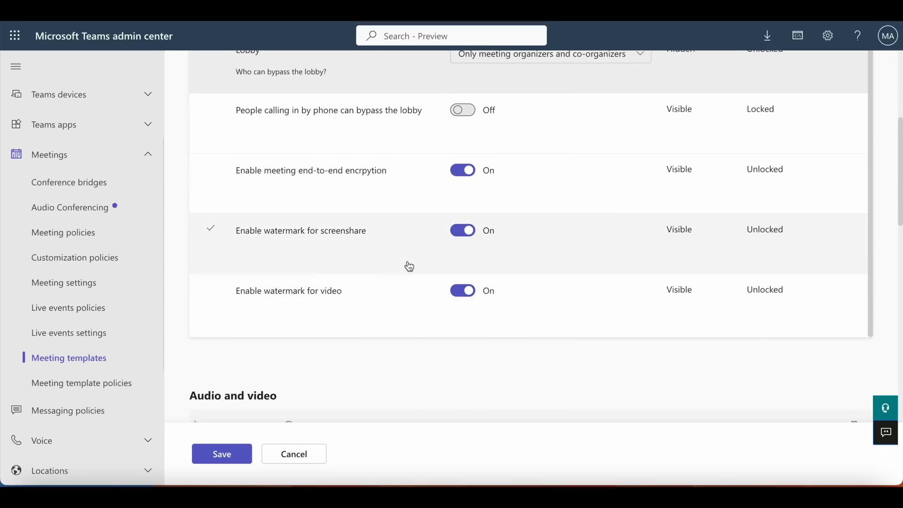
Lock the watermark for video option so meeting organizers can't change its value
{"action": "scroll", "coordinate": [410, 267], "scroll_direction": "down", "scroll_amount": 2}
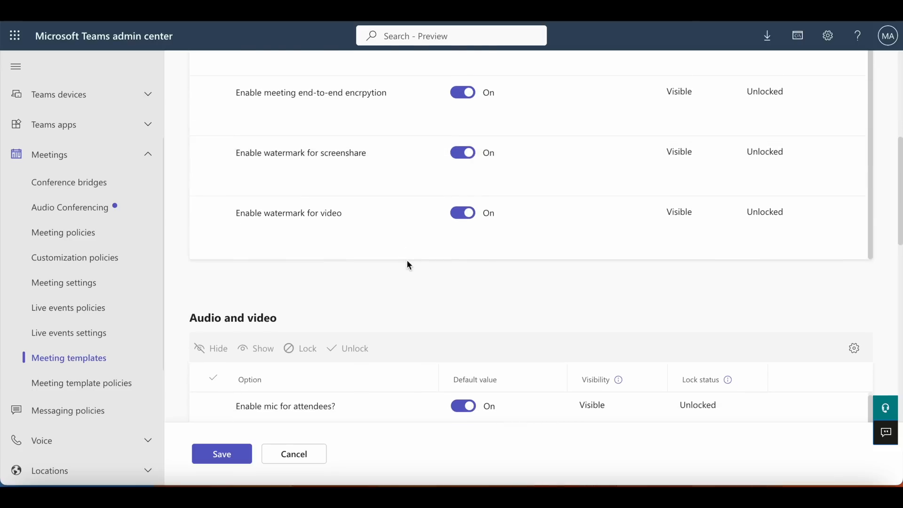
{"action": "scroll", "coordinate": [408, 264], "scroll_direction": "up", "scroll_amount": 1}
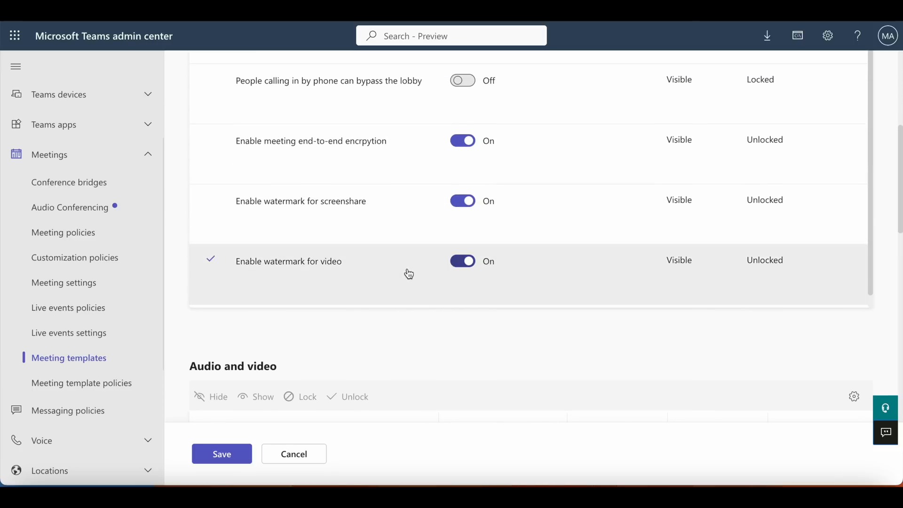
{"action": "scroll", "coordinate": [403, 228], "scroll_direction": "up", "scroll_amount": 3}
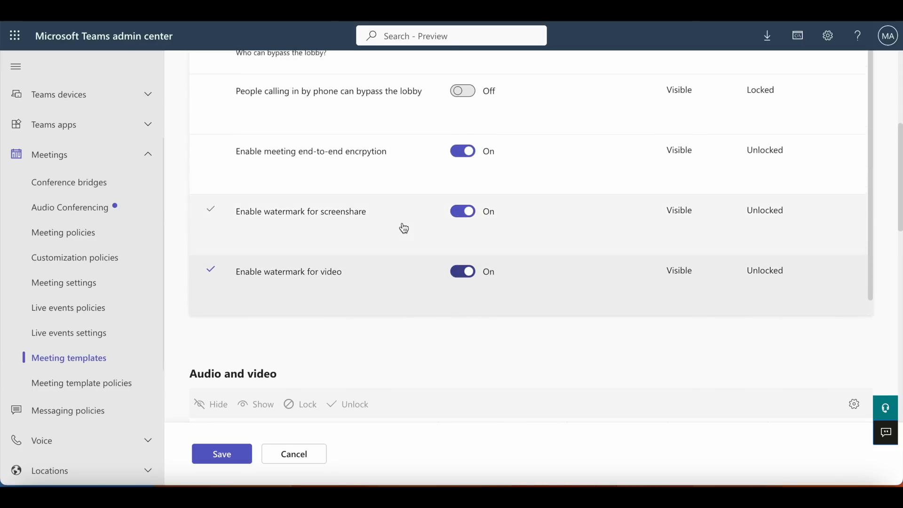
{"action": "left_click", "coordinate": [309, 132]}
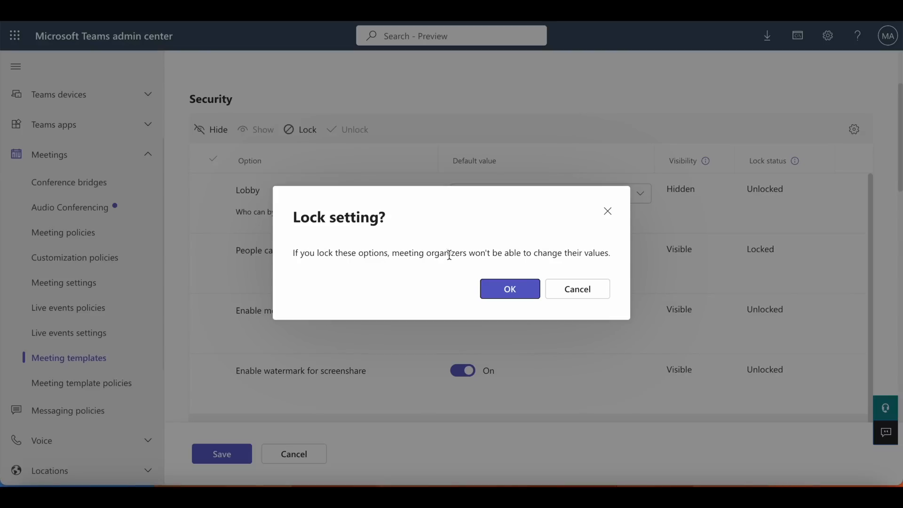
{"action": "left_click", "coordinate": [502, 289]}
Lock the watermark for screenshare option against changes by meeting organizers
{"action": "left_click", "coordinate": [407, 343]}
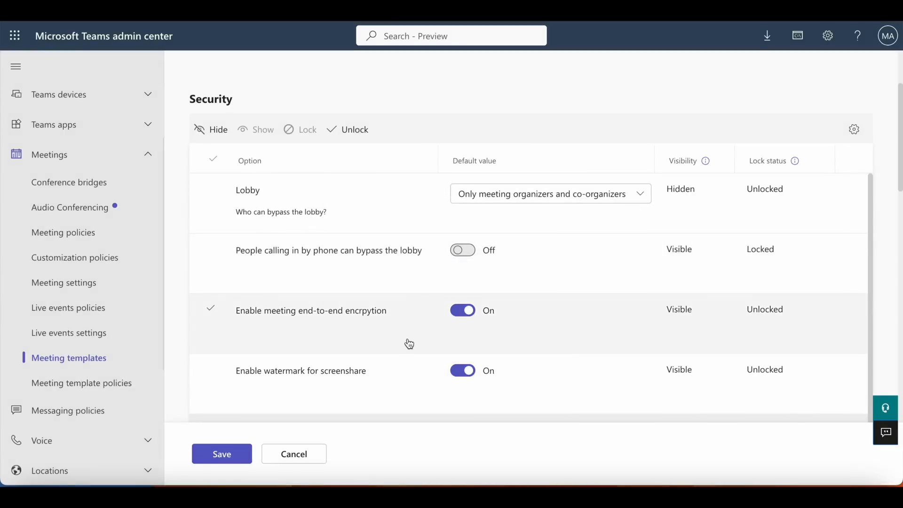
{"action": "scroll", "coordinate": [410, 344], "scroll_direction": "down", "scroll_amount": 1}
{"action": "left_click", "coordinate": [408, 358]}
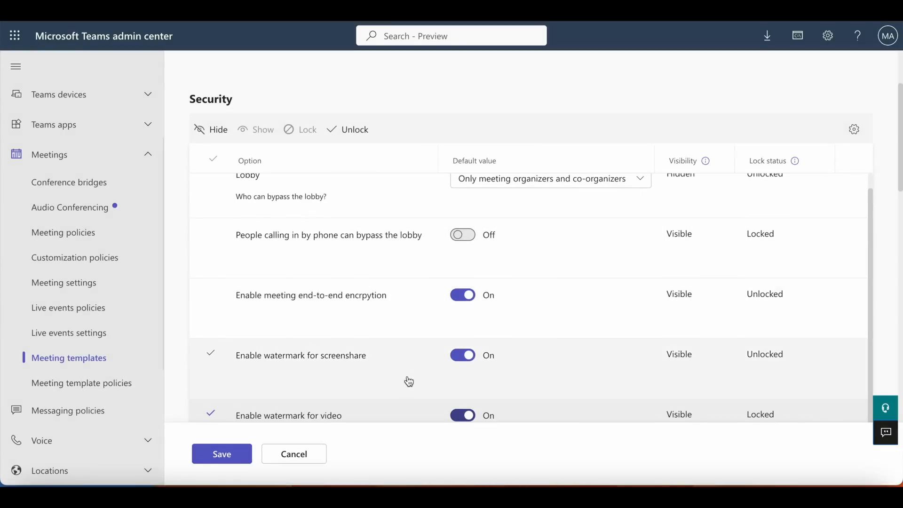
{"action": "scroll", "coordinate": [407, 378], "scroll_direction": "up", "scroll_amount": 1}
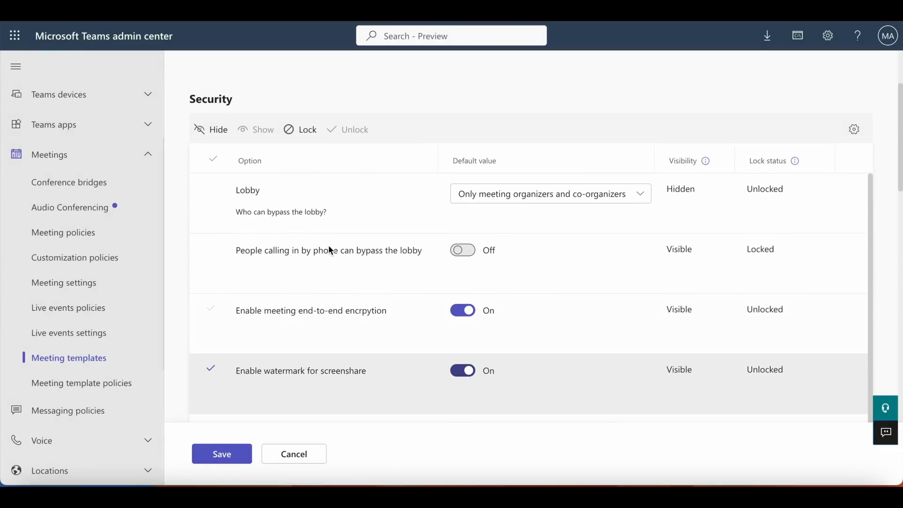
{"action": "left_click", "coordinate": [297, 134]}
{"action": "left_click", "coordinate": [508, 288]}
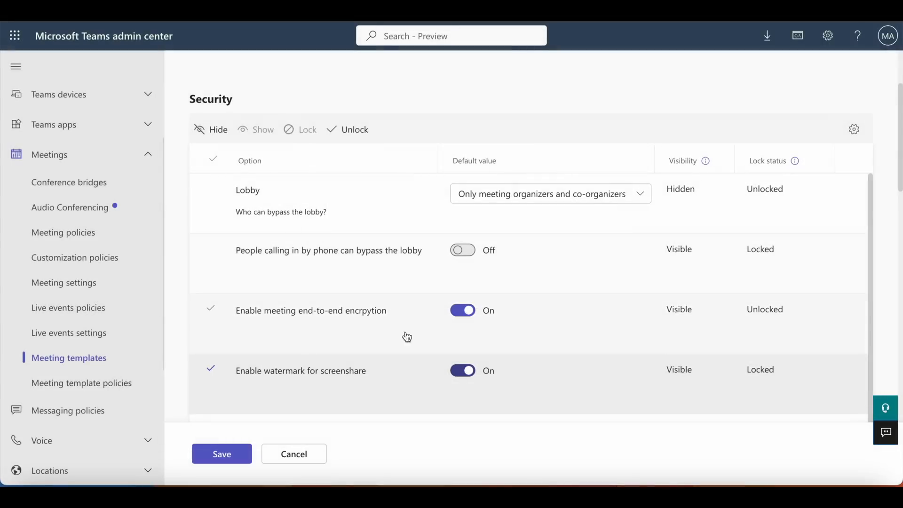
Lock the meeting end-to-end encryption option in the template's Security section
{"action": "scroll", "coordinate": [376, 343], "scroll_direction": "up", "scroll_amount": 1}
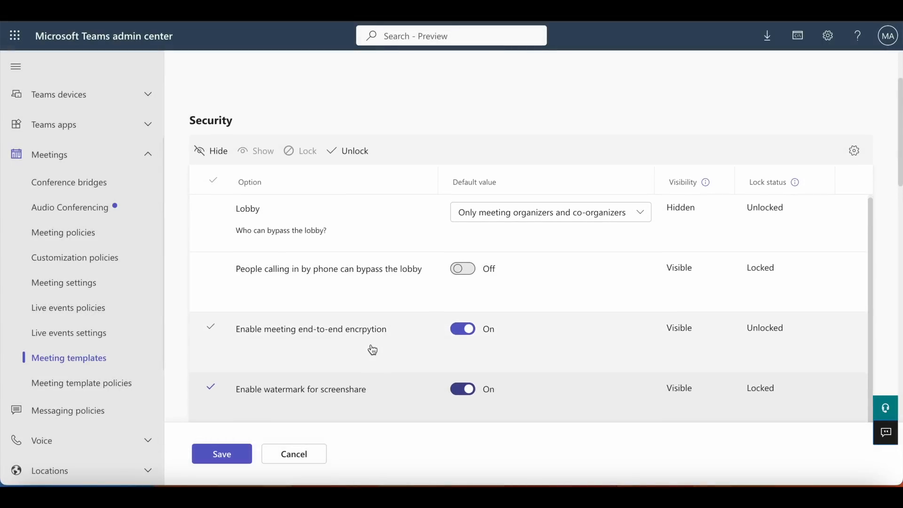
{"action": "left_click", "coordinate": [373, 350]}
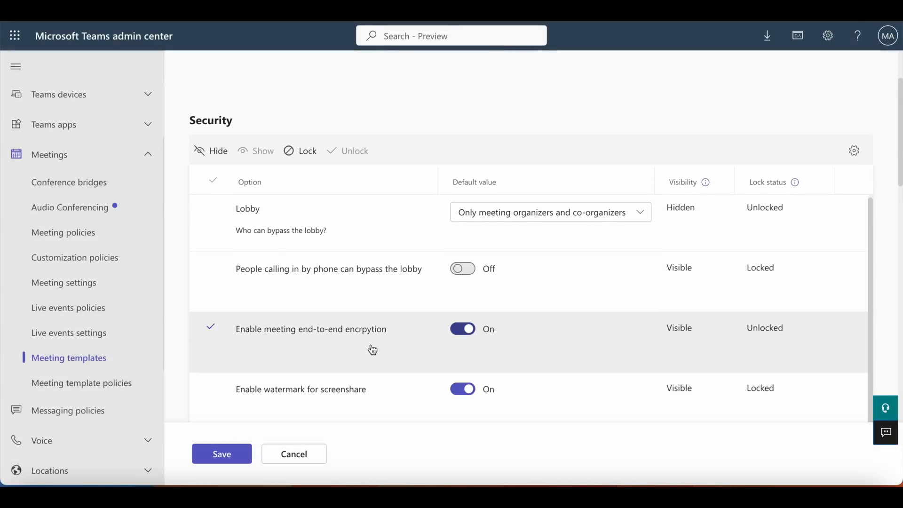
{"action": "left_click", "coordinate": [307, 152]}
{"action": "left_click", "coordinate": [518, 288]}
Review the lock status of the Security options and examine the template's Audio and video settings for attendees
{"action": "scroll", "coordinate": [312, 282], "scroll_direction": "down", "scroll_amount": 2}
{"action": "scroll", "coordinate": [338, 304], "scroll_direction": "up", "scroll_amount": 1}
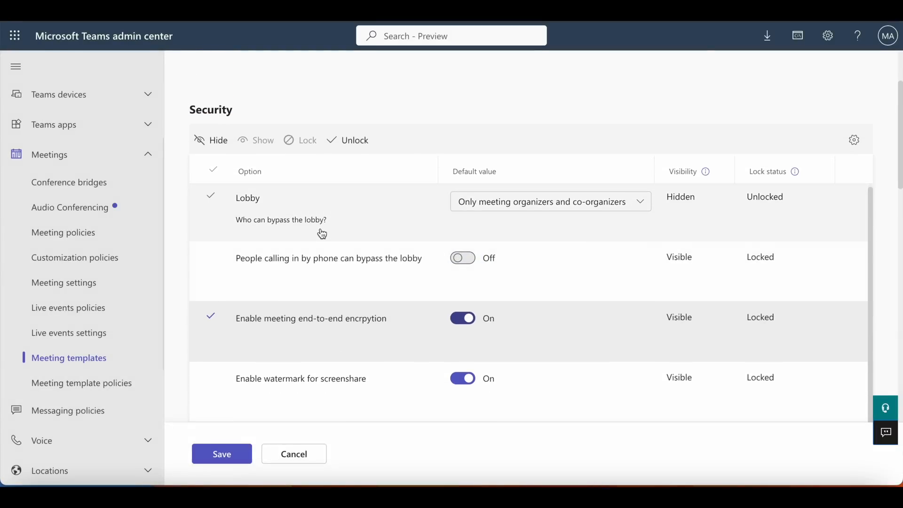
{"action": "scroll", "coordinate": [322, 234], "scroll_direction": "down", "scroll_amount": 3}
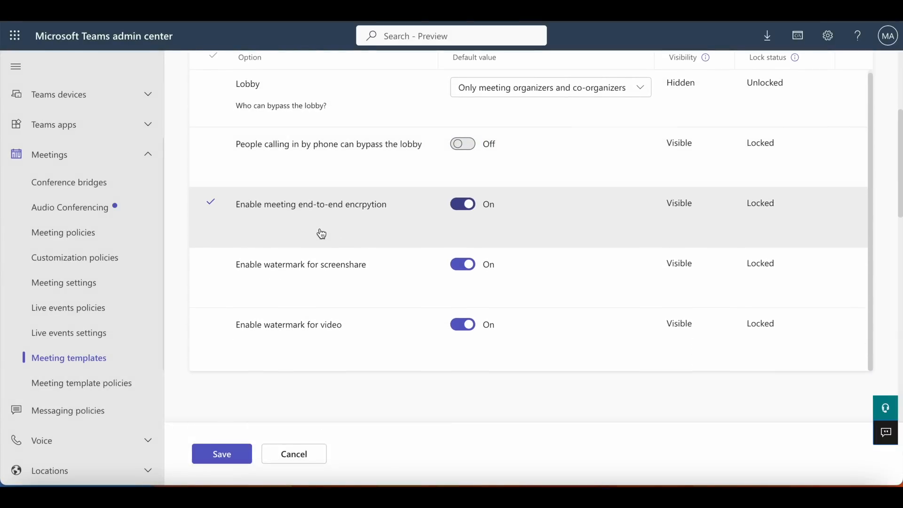
{"action": "scroll", "coordinate": [321, 234], "scroll_direction": "down", "scroll_amount": 5}
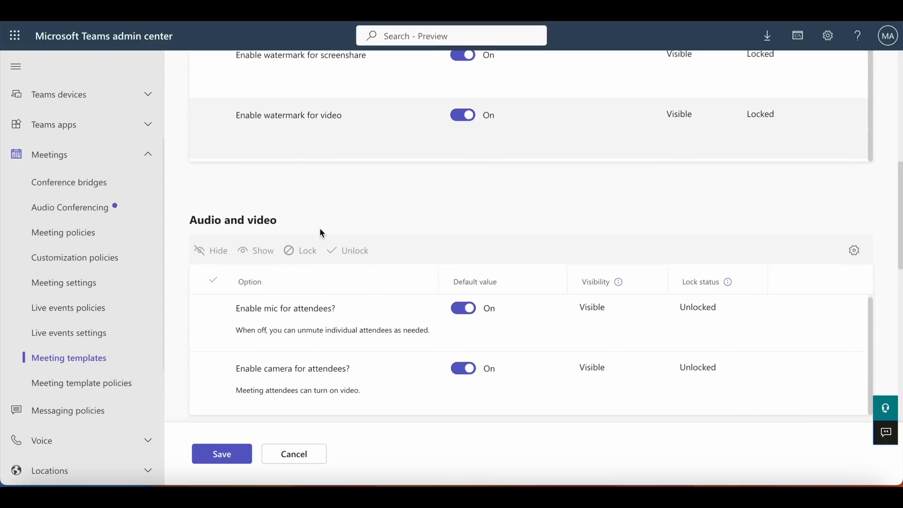
{"action": "scroll", "coordinate": [322, 234], "scroll_direction": "down", "scroll_amount": 1}
{"action": "scroll", "coordinate": [319, 227], "scroll_direction": "down", "scroll_amount": 1}
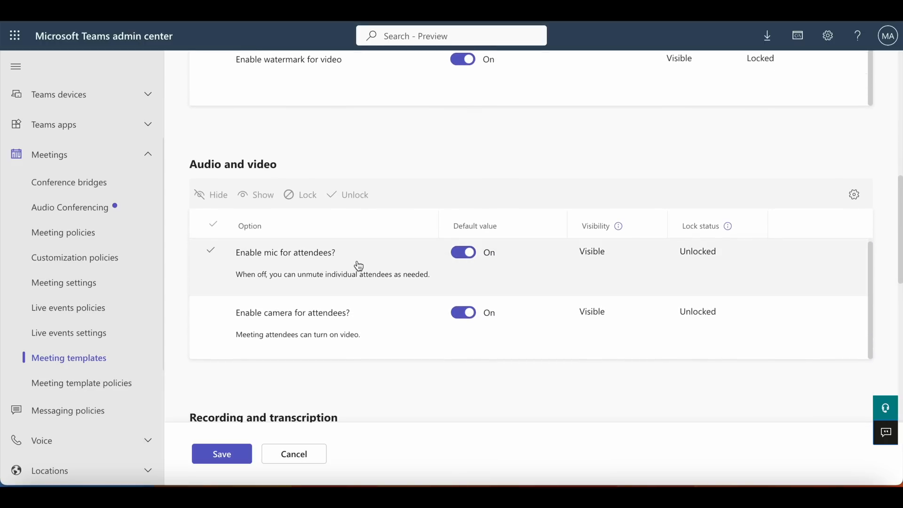
{"action": "scroll", "coordinate": [403, 309], "scroll_direction": "down", "scroll_amount": 2}
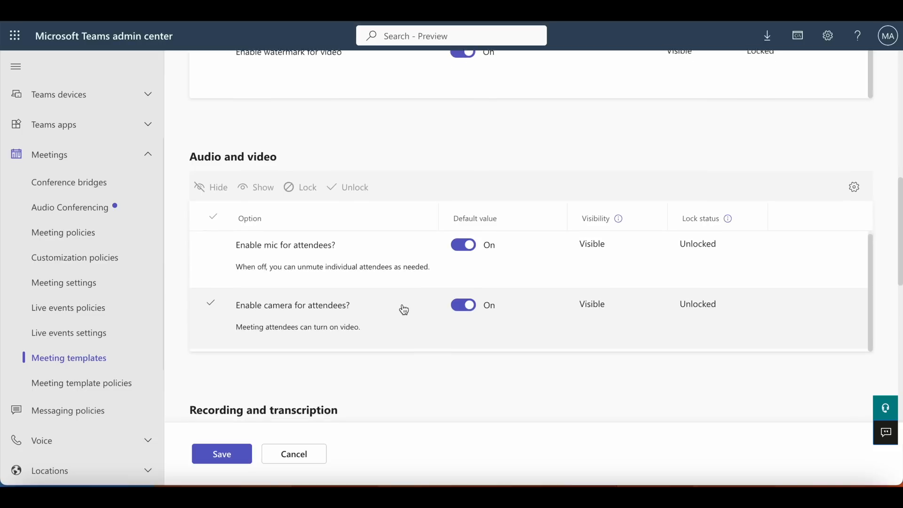
Set the default value of Allow meeting chat to Off in the template's Meeting engagement section
{"action": "scroll", "coordinate": [403, 309], "scroll_direction": "down", "scroll_amount": 5}
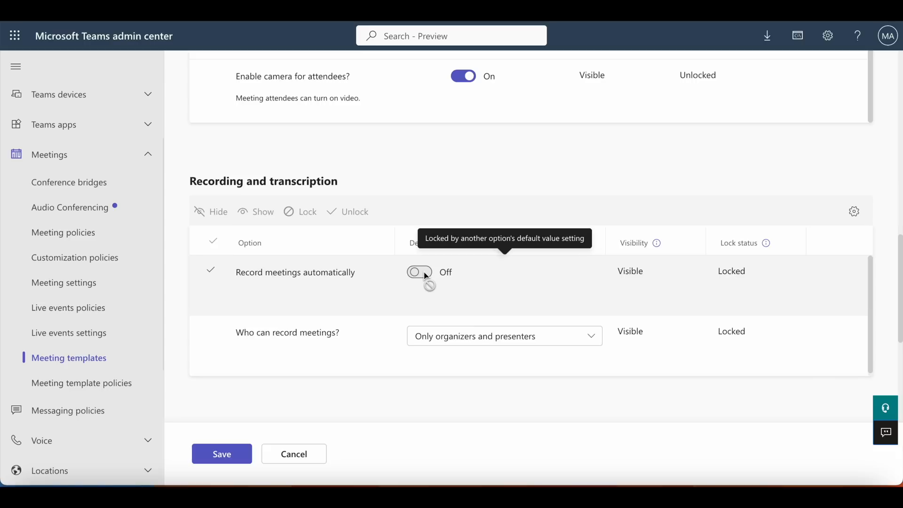
{"action": "scroll", "coordinate": [424, 273], "scroll_direction": "down", "scroll_amount": 1}
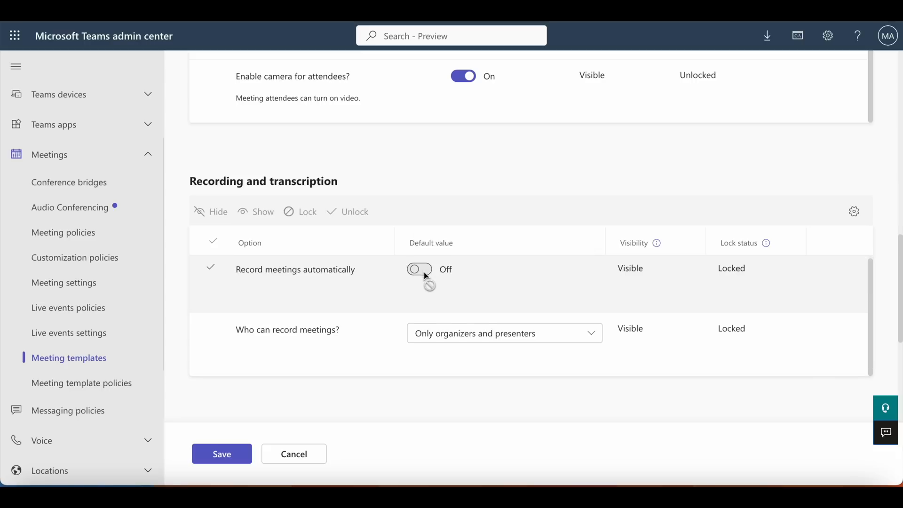
{"action": "scroll", "coordinate": [379, 294], "scroll_direction": "down", "scroll_amount": 4}
{"action": "scroll", "coordinate": [381, 296], "scroll_direction": "down", "scroll_amount": 2}
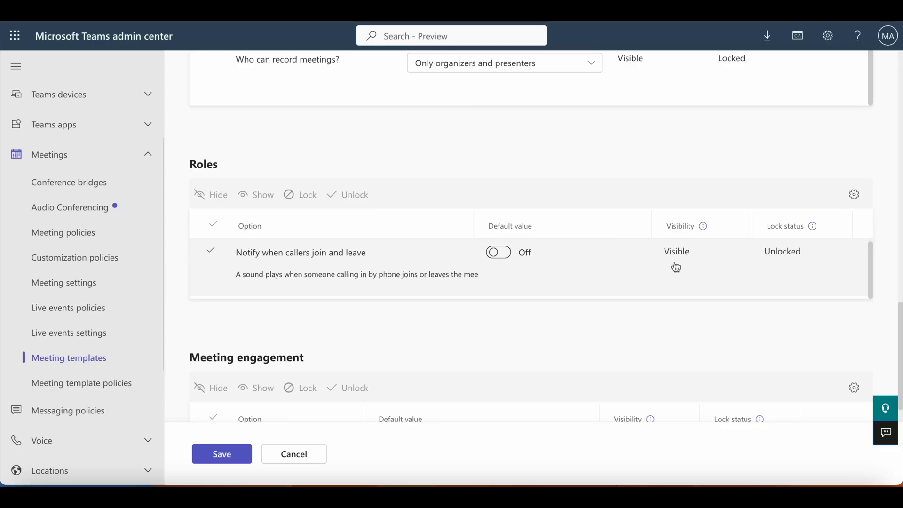
{"action": "scroll", "coordinate": [631, 271], "scroll_direction": "down", "scroll_amount": 4}
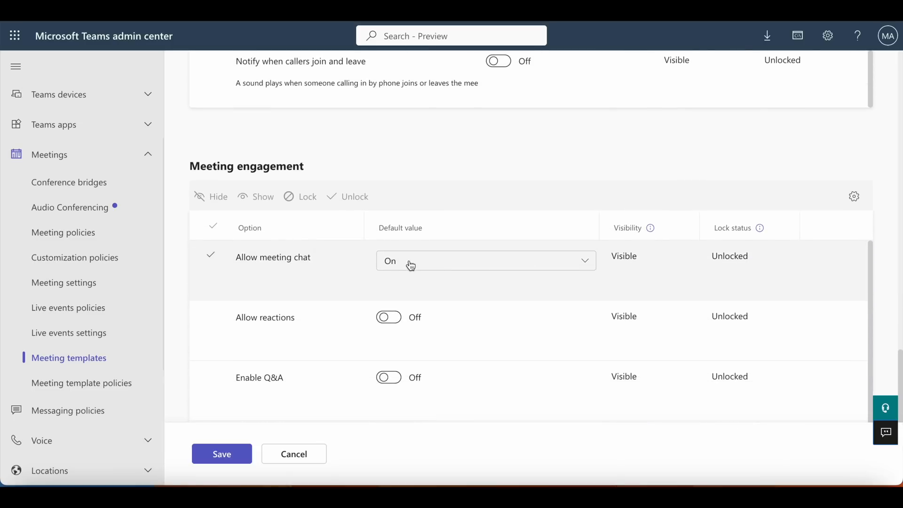
{"action": "left_click", "coordinate": [569, 267]}
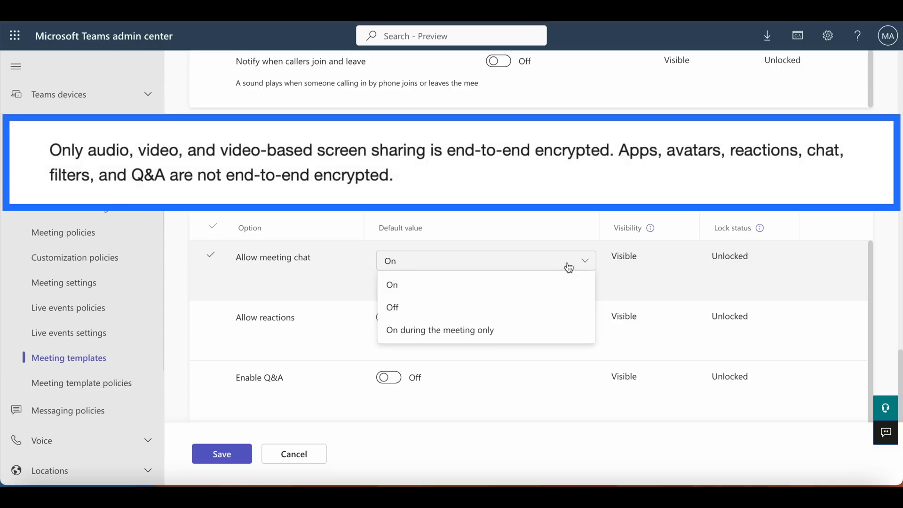
{"action": "left_click", "coordinate": [478, 309]}
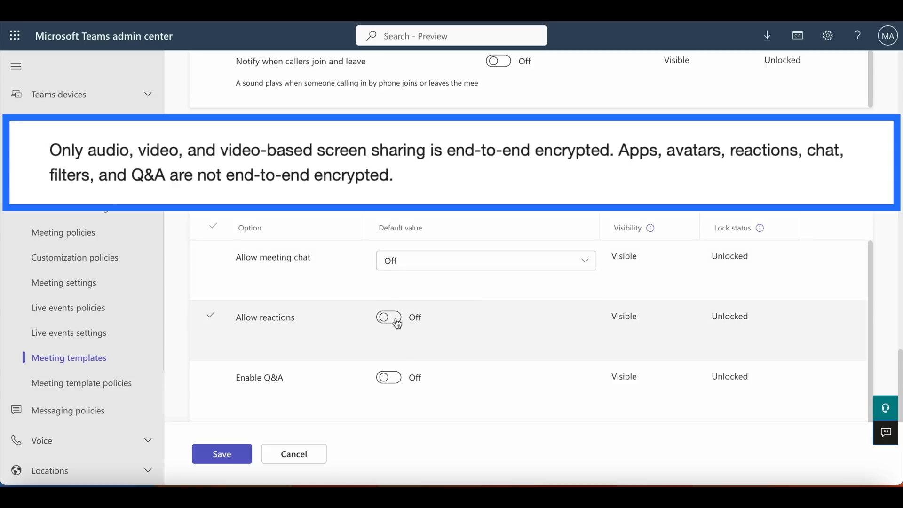
Save the Confidential Meetings template and select it in the list of meeting templates
{"action": "scroll", "coordinate": [468, 333], "scroll_direction": "down", "scroll_amount": 1}
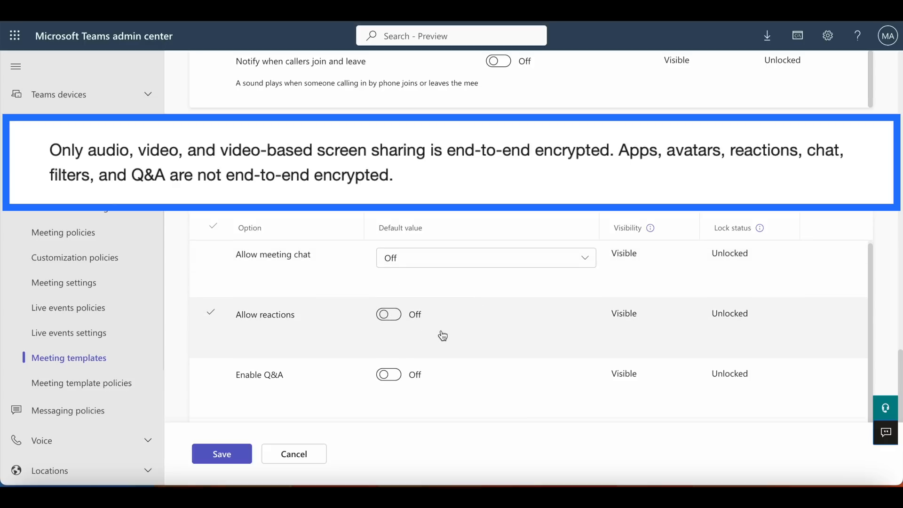
{"action": "scroll", "coordinate": [468, 331], "scroll_direction": "down", "scroll_amount": 3}
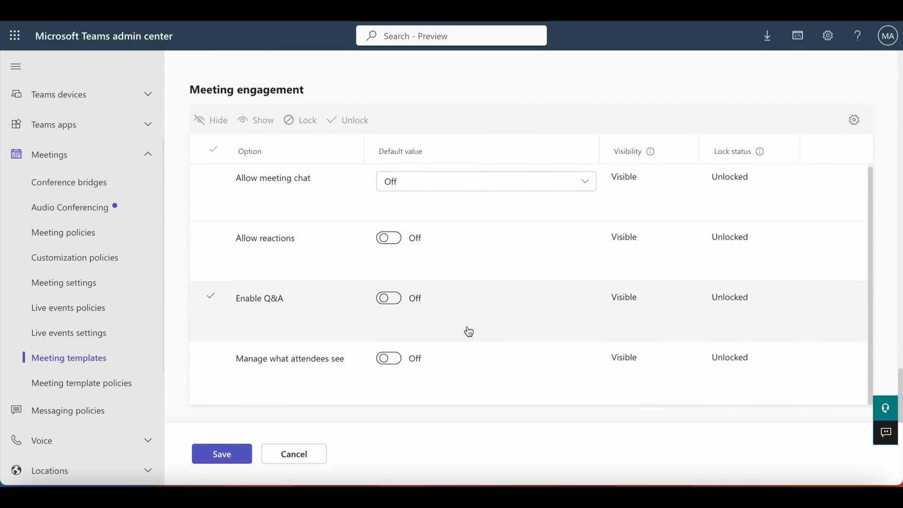
{"action": "scroll", "coordinate": [536, 314], "scroll_direction": "down", "scroll_amount": 1}
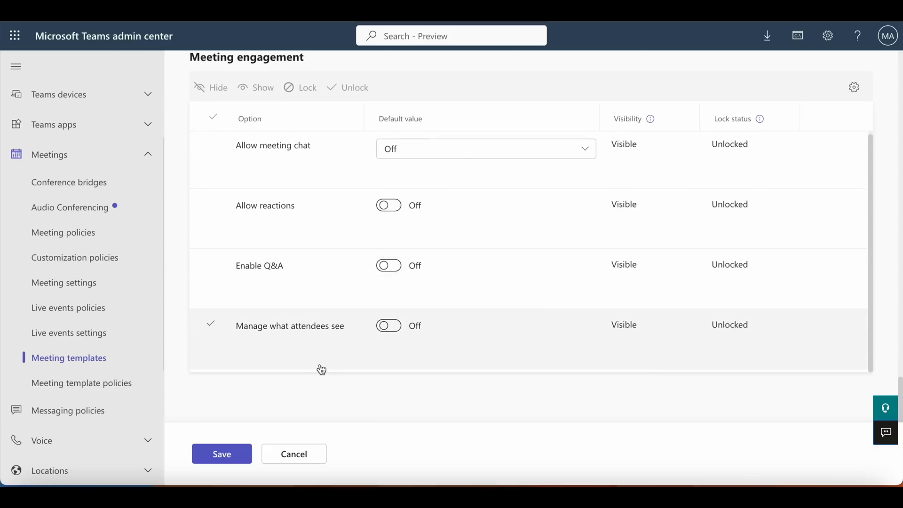
{"action": "left_click", "coordinate": [229, 453]}
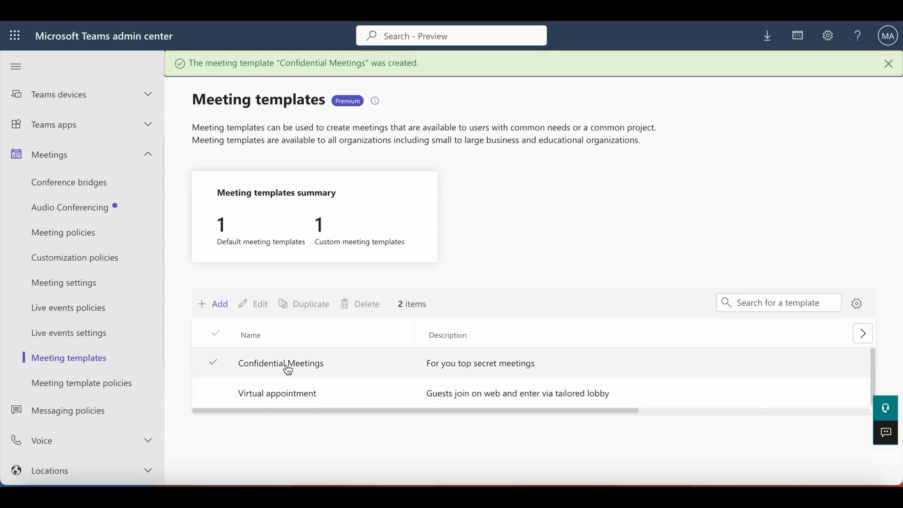
{"action": "left_click", "coordinate": [490, 368]}
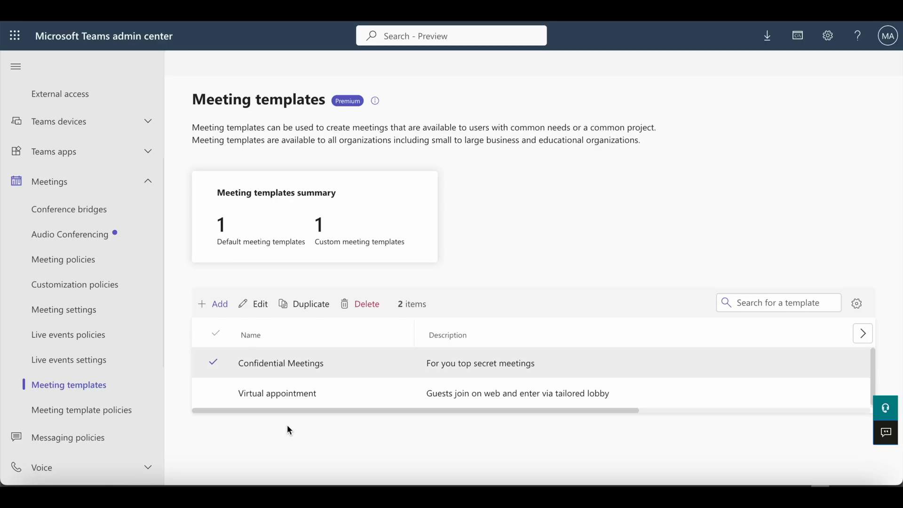
Hide the Virtual appointment template in the Global (Org-wide default) meeting template policy and save the policy change
{"action": "left_click", "coordinate": [70, 417]}
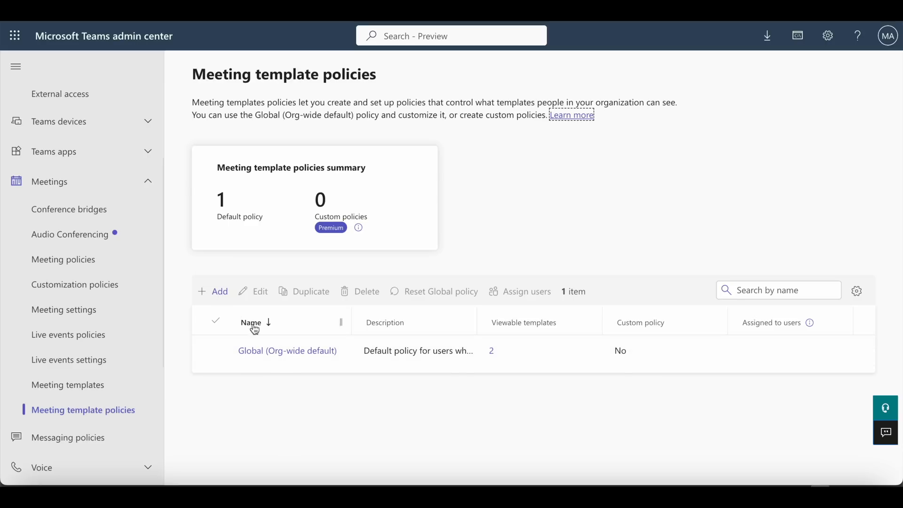
{"action": "left_click", "coordinate": [284, 352]}
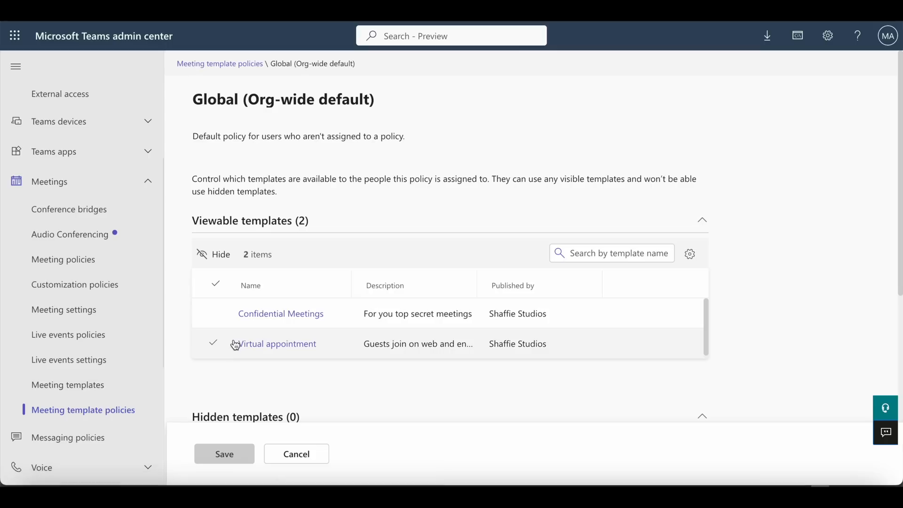
{"action": "left_click", "coordinate": [214, 345]}
{"action": "left_click", "coordinate": [221, 258]}
{"action": "scroll", "coordinate": [303, 346], "scroll_direction": "down", "scroll_amount": 3}
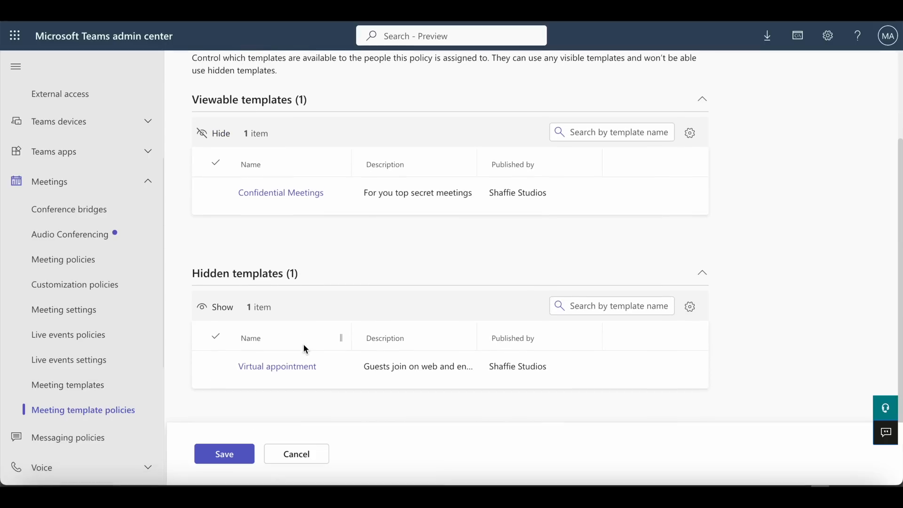
{"action": "scroll", "coordinate": [305, 348], "scroll_direction": "up", "scroll_amount": 3}
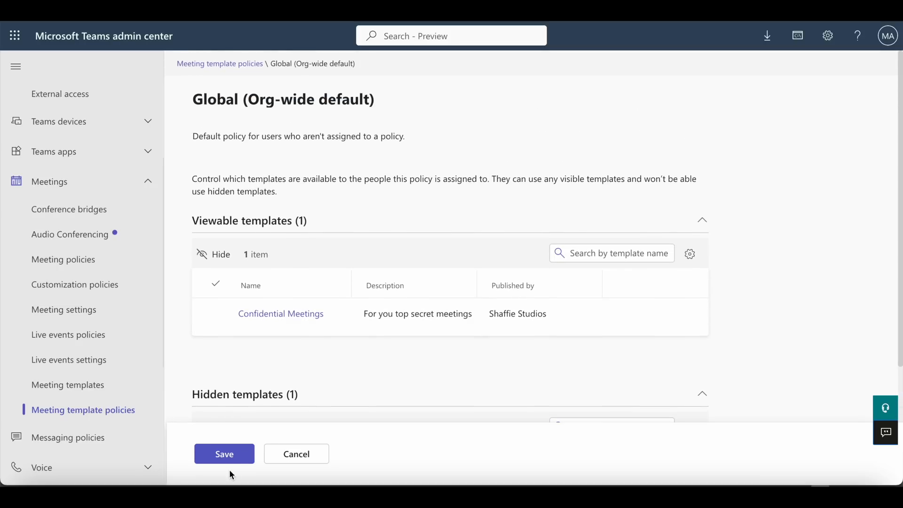
{"action": "left_click", "coordinate": [227, 458]}
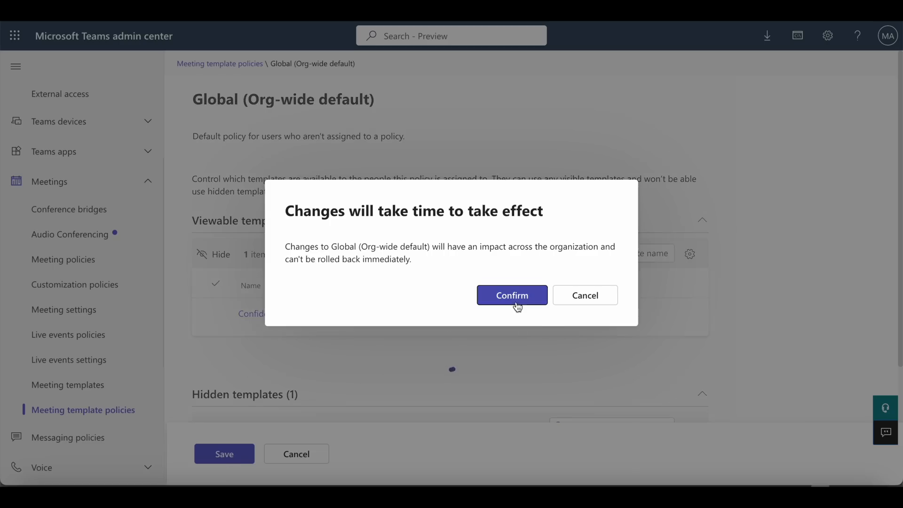
{"action": "left_click", "coordinate": [514, 297]}
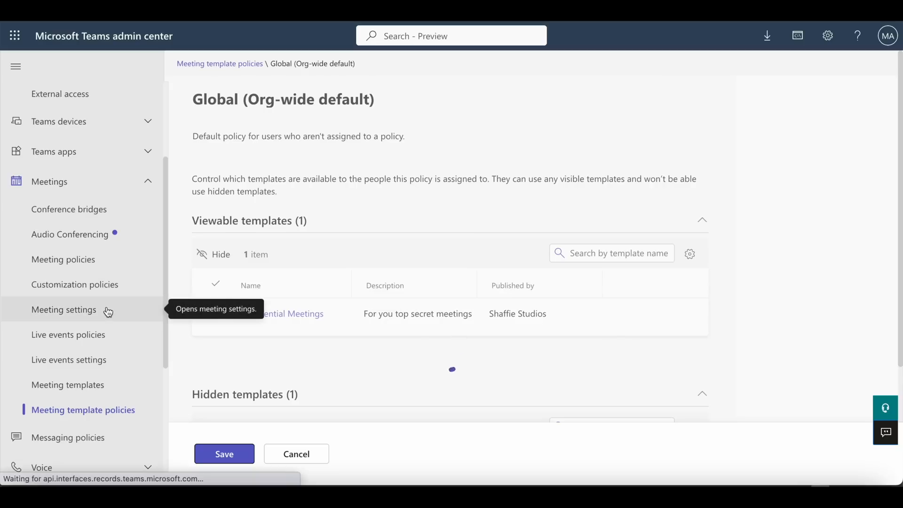
Find the meeting organizer's account in user management and check which meeting template policy is assigned to it
{"action": "scroll", "coordinate": [109, 312], "scroll_direction": "up", "scroll_amount": 3}
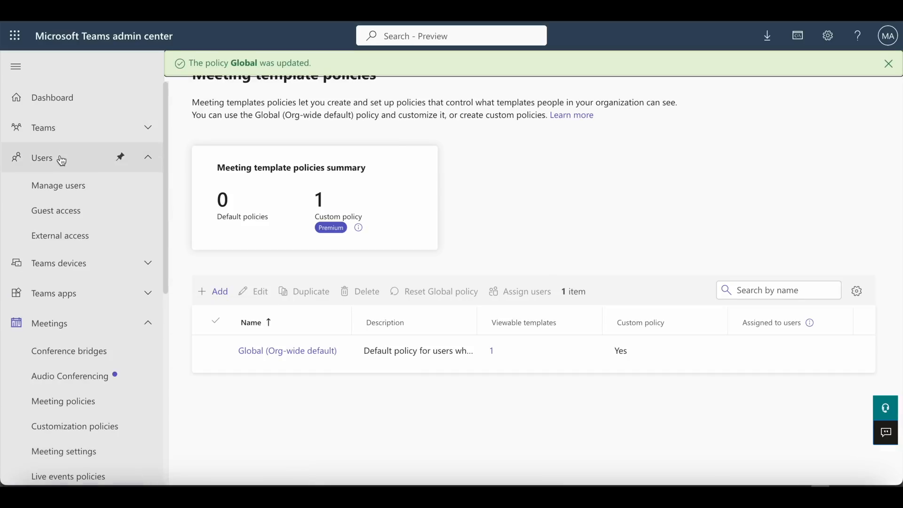
{"action": "left_click", "coordinate": [71, 187]}
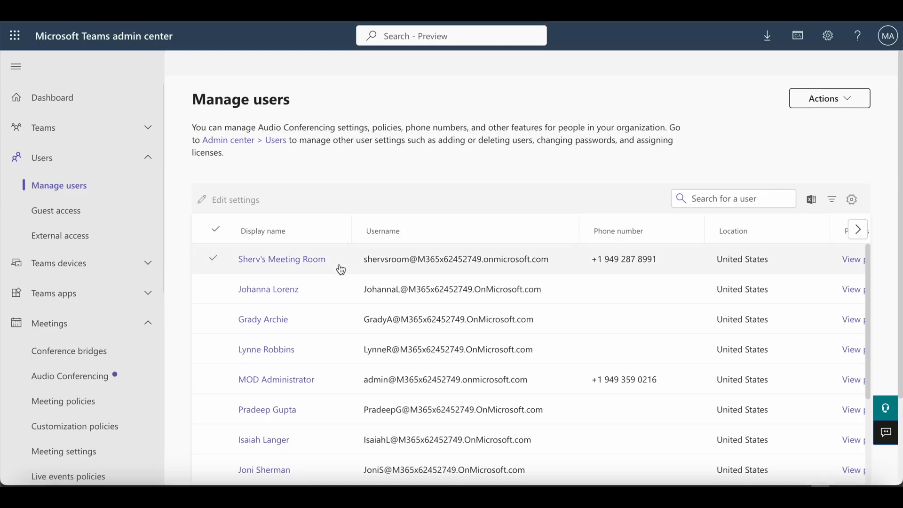
{"action": "scroll", "coordinate": [404, 280], "scroll_direction": "down", "scroll_amount": 5}
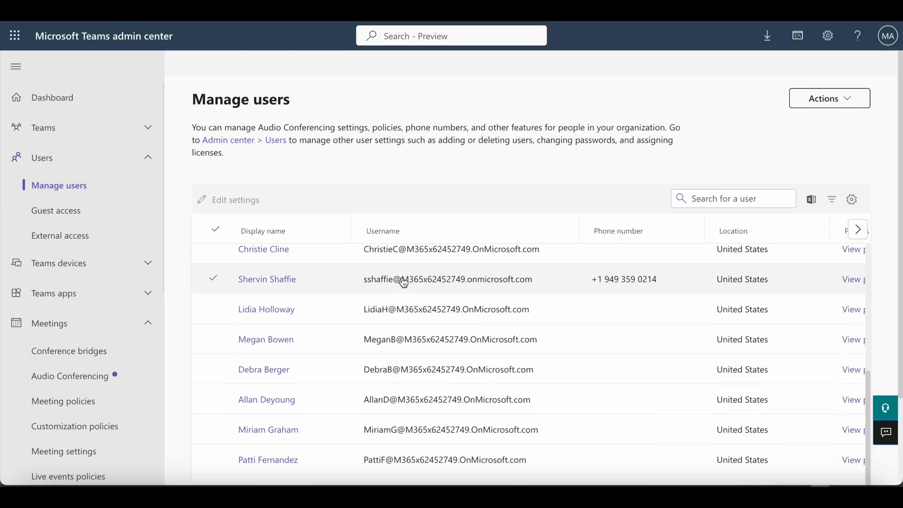
{"action": "left_click", "coordinate": [266, 282]}
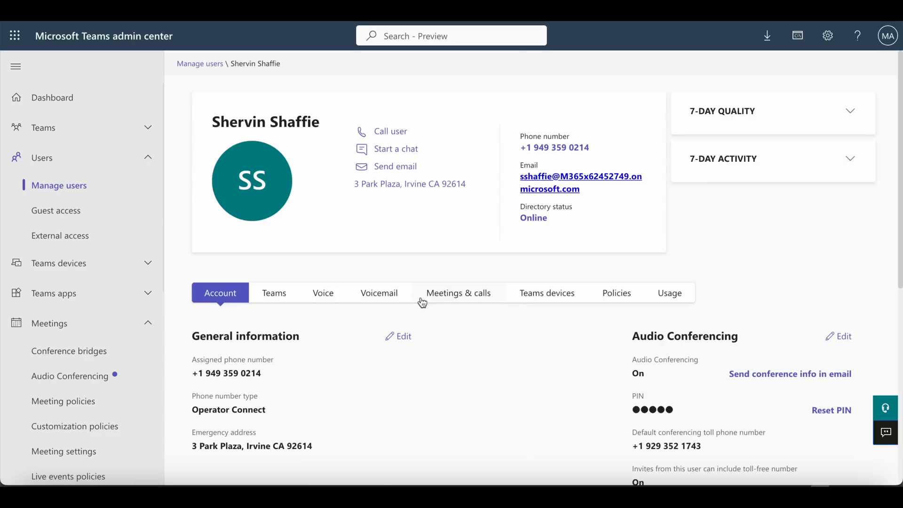
{"action": "left_click", "coordinate": [614, 293]}
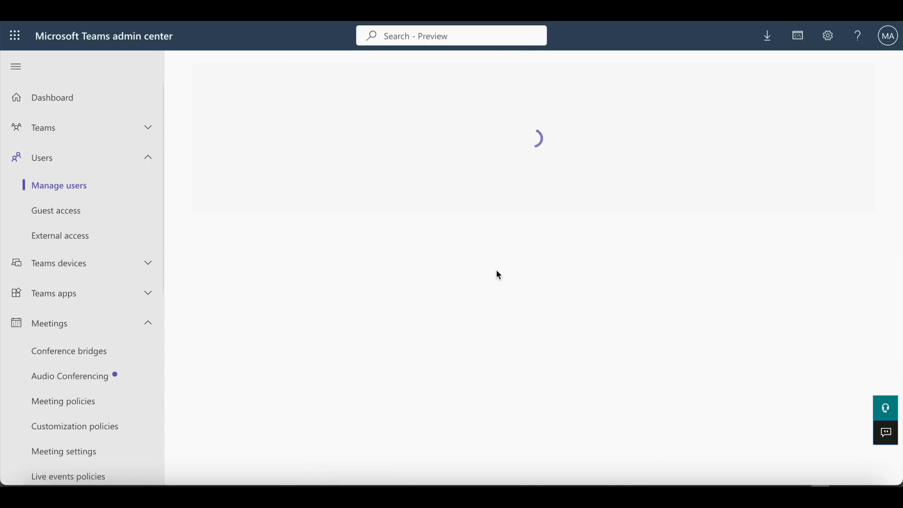
{"action": "scroll", "coordinate": [432, 270], "scroll_direction": "down", "scroll_amount": 10}
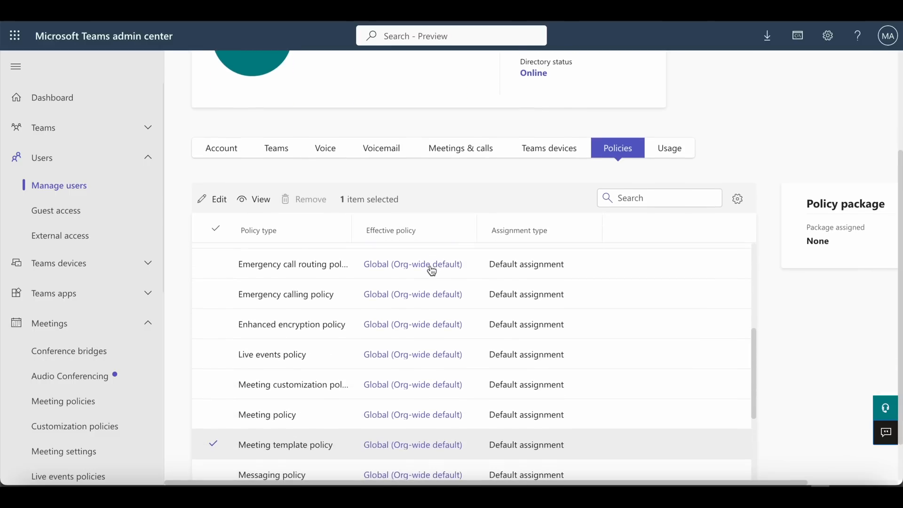
{"action": "scroll", "coordinate": [432, 270], "scroll_direction": "down", "scroll_amount": 2}
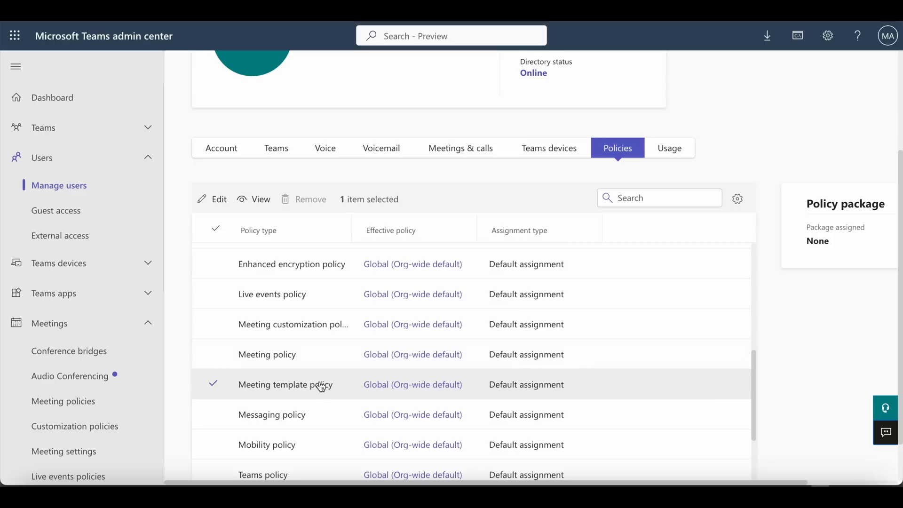
{"action": "left_click", "coordinate": [384, 386]}
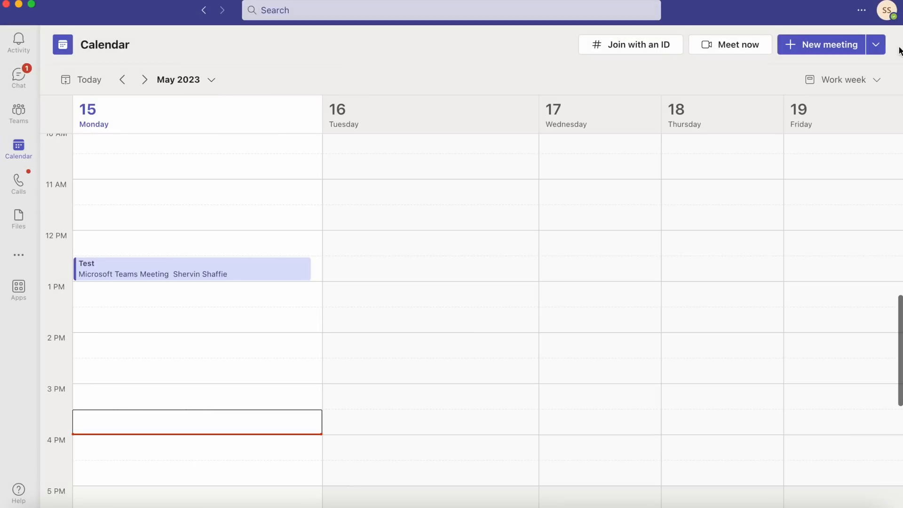
In the Teams calendar, check the signed-in account and start a new meeting from the Confidential Meetings template
{"action": "left_click", "coordinate": [886, 10]}
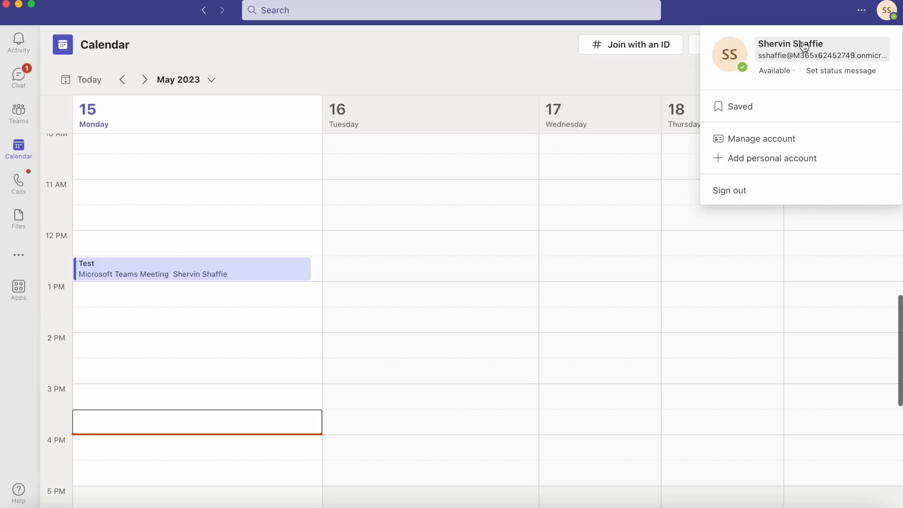
{"action": "left_click", "coordinate": [781, 10]}
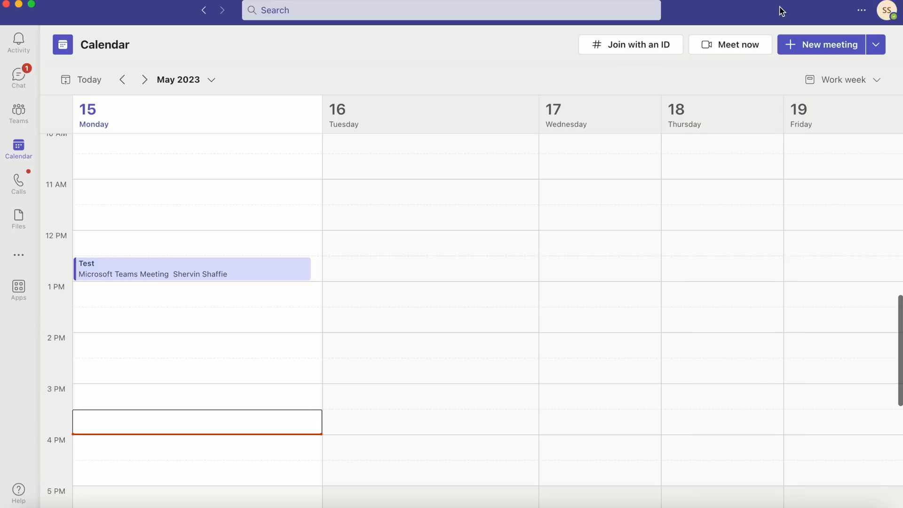
{"action": "left_click", "coordinate": [874, 50]}
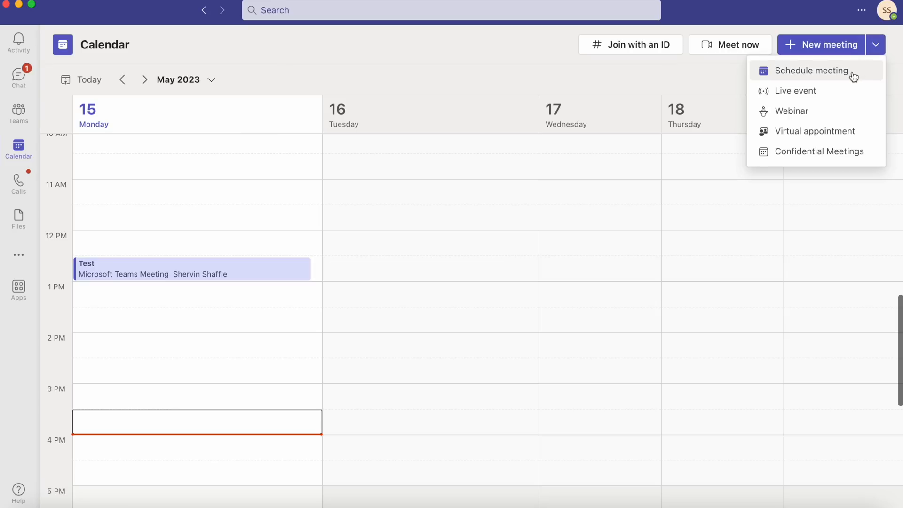
{"action": "left_click", "coordinate": [810, 157]}
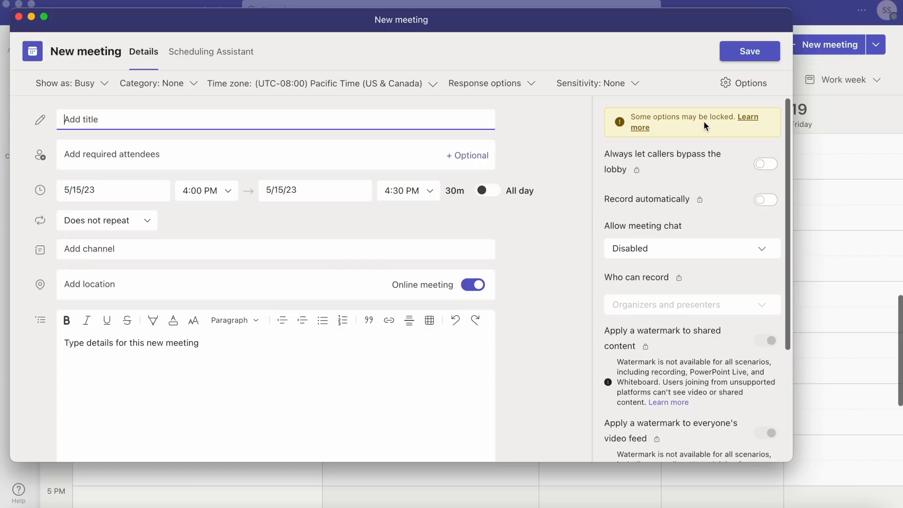
Check the lock on Always let callers bypass the lobby and try to turn the option on
{"action": "mouse_move", "coordinate": [638, 174]}
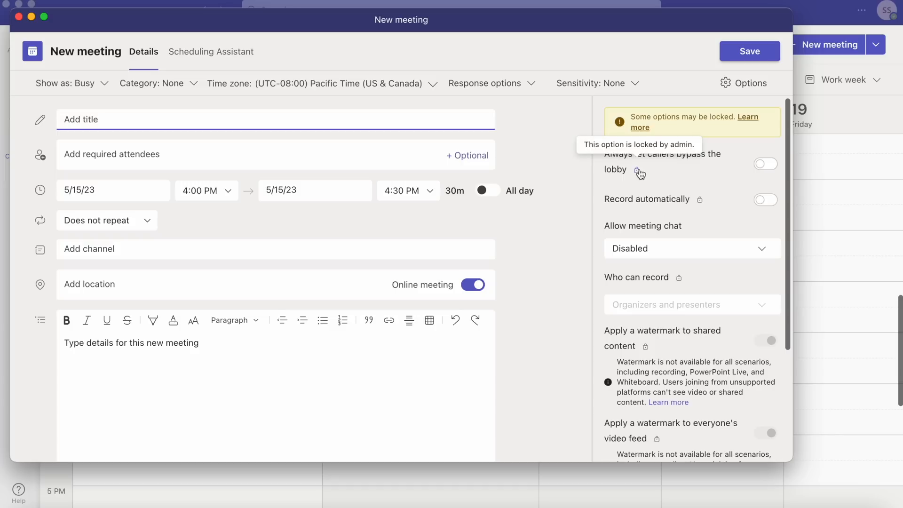
{"action": "left_click", "coordinate": [769, 165]}
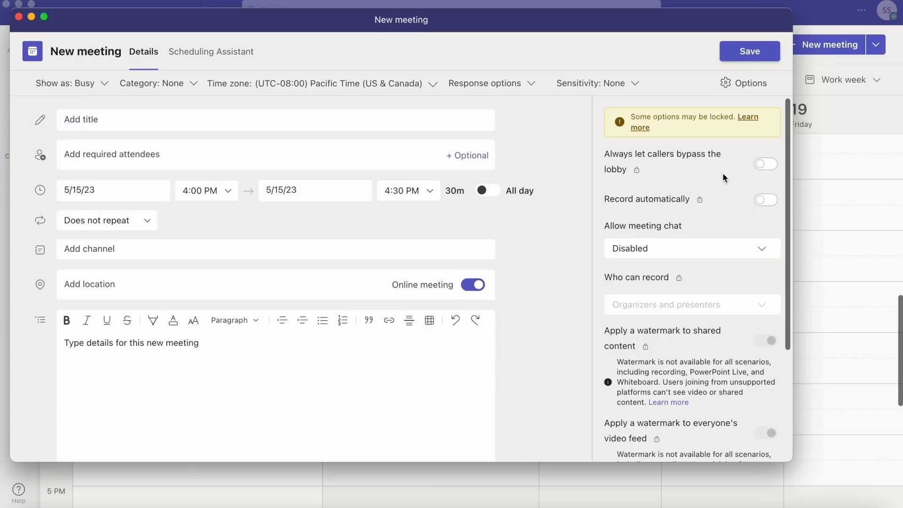
Set Allow meeting chat to Enabled for the new meeting and review its watermark and end-to-end encryption options
{"action": "scroll", "coordinate": [723, 173], "scroll_direction": "down", "scroll_amount": 2}
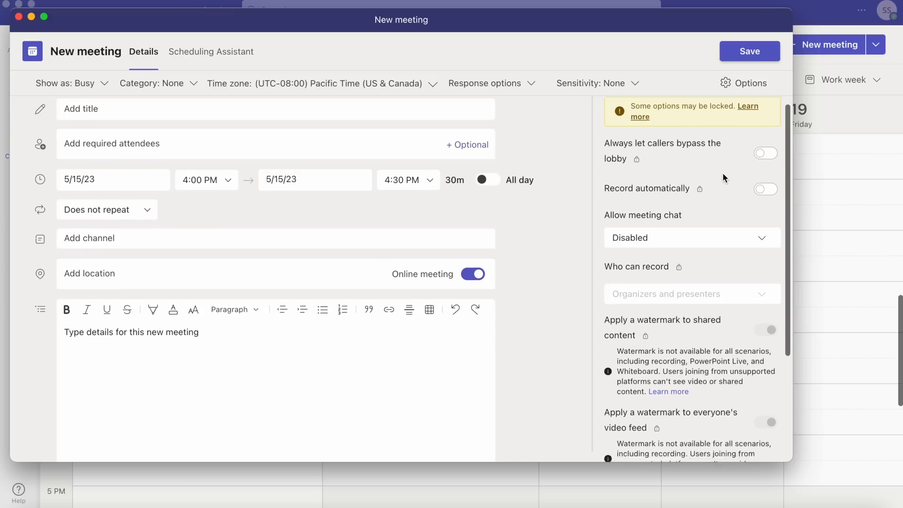
{"action": "left_click", "coordinate": [756, 215]}
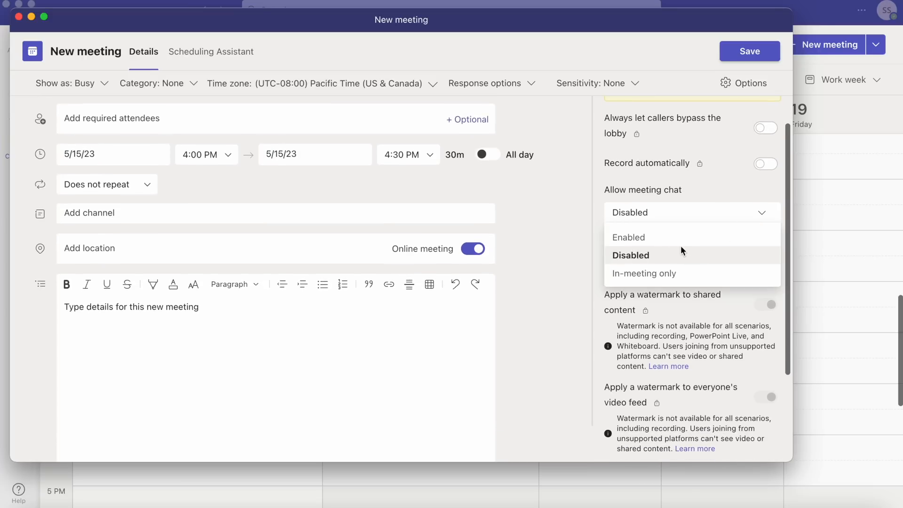
{"action": "left_click", "coordinate": [671, 237]}
{"action": "scroll", "coordinate": [709, 189], "scroll_direction": "down", "scroll_amount": 2}
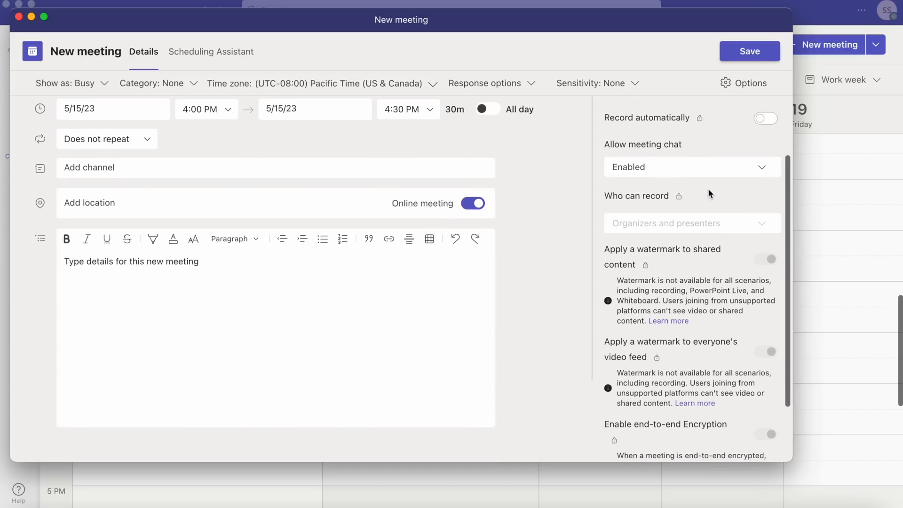
{"action": "scroll", "coordinate": [708, 188], "scroll_direction": "down", "scroll_amount": 3}
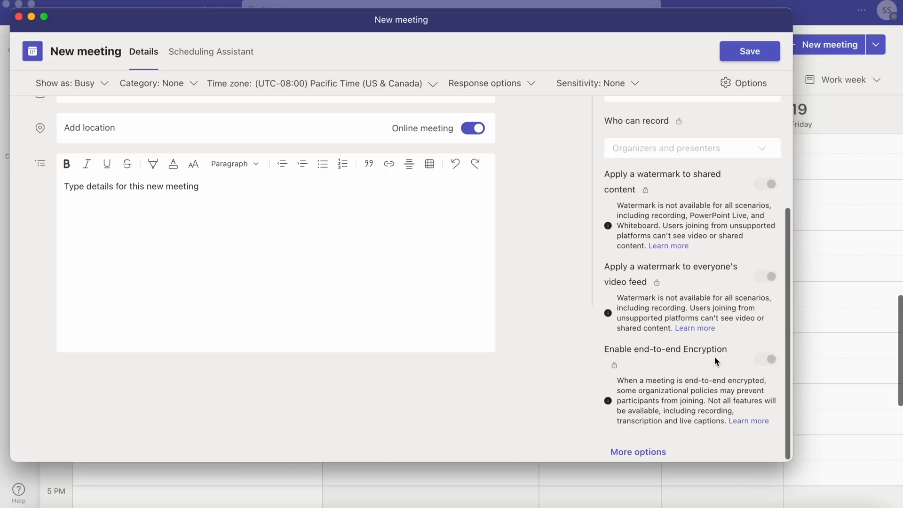
Title the new meeting "Confidential Test Meeting"
{"action": "scroll", "coordinate": [715, 357], "scroll_direction": "up", "scroll_amount": 10}
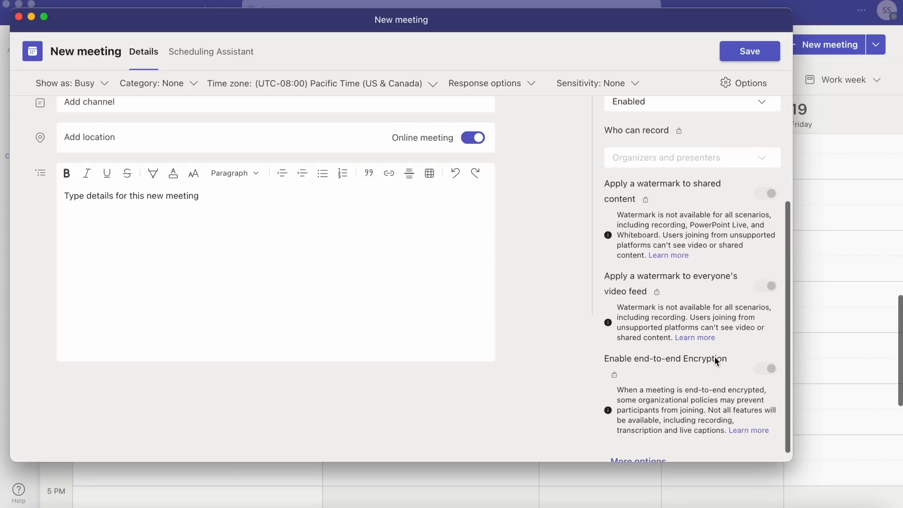
{"action": "left_click", "coordinate": [98, 121]}
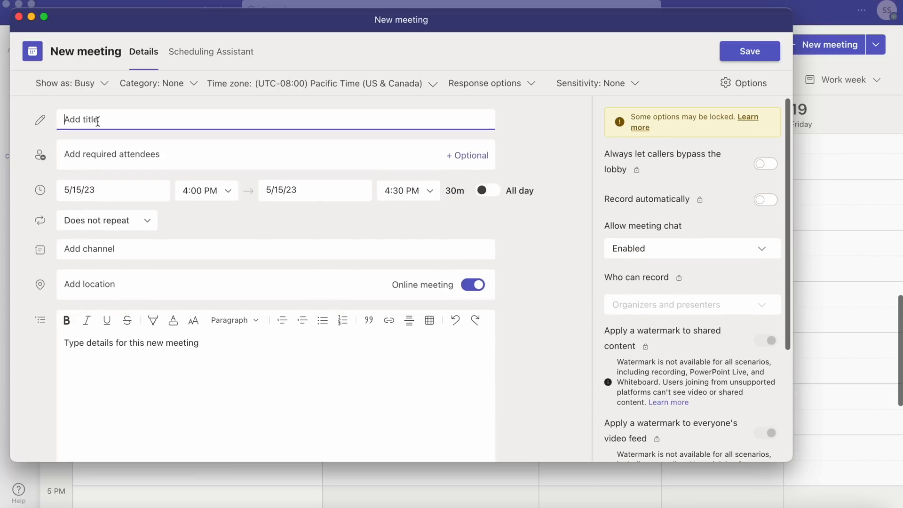
{"action": "type", "text": "Confidential Test Meeting"}
Add two required attendees to the meeting: the marketing assistant and the administrative assistant
{"action": "left_click", "coordinate": [84, 149]}
{"action": "type", "text": "alex"}
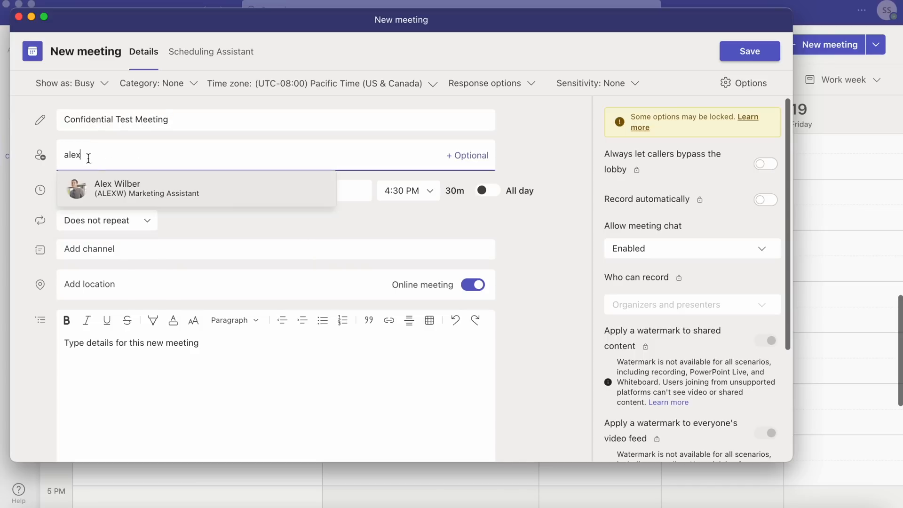
{"action": "left_click", "coordinate": [106, 188]}
{"action": "type", "text": "deb"}
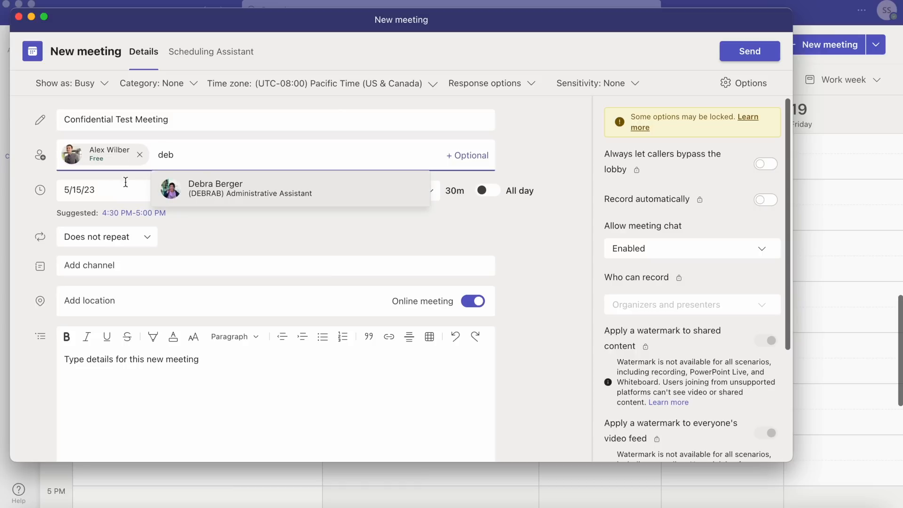
{"action": "left_click", "coordinate": [217, 192]}
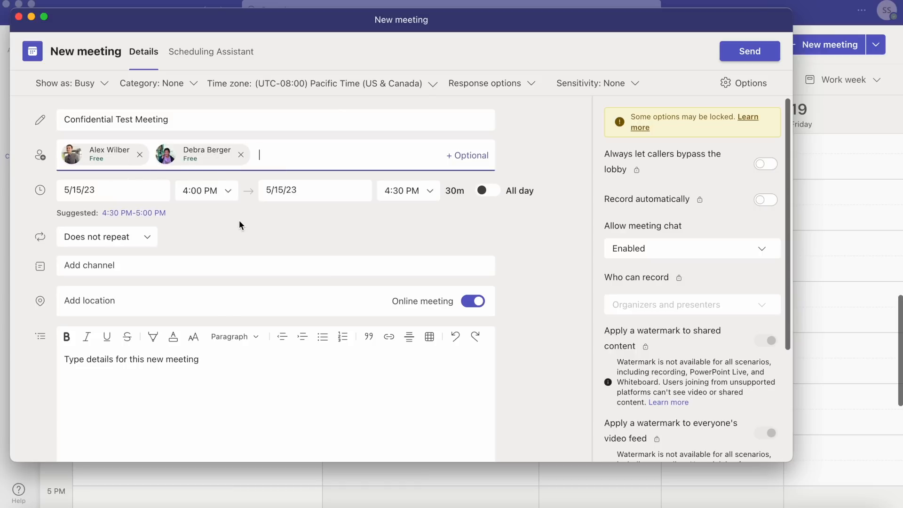
Open the meeting's full list of options and review which ones are locked and which can be changed
{"action": "scroll", "coordinate": [698, 221], "scroll_direction": "down", "scroll_amount": 5}
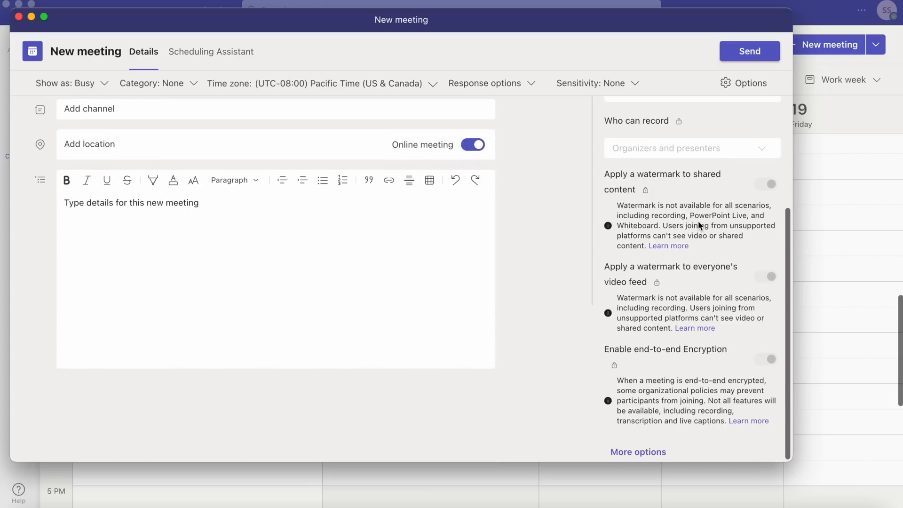
{"action": "left_click", "coordinate": [645, 458]}
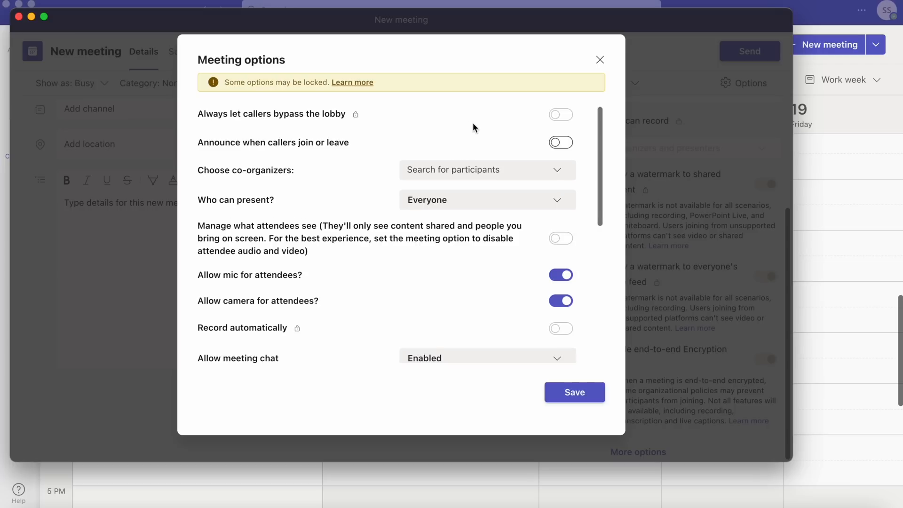
{"action": "scroll", "coordinate": [473, 127], "scroll_direction": "down", "scroll_amount": 8}
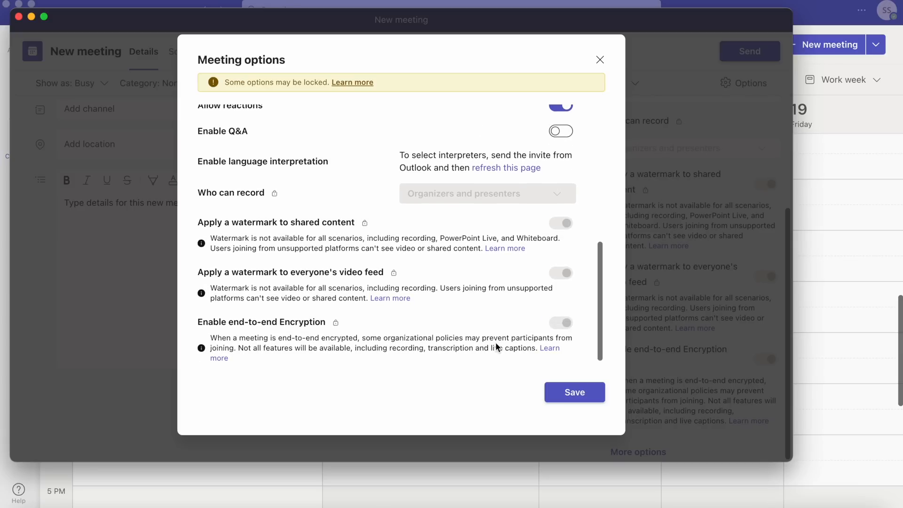
{"action": "scroll", "coordinate": [496, 344], "scroll_direction": "up", "scroll_amount": 5}
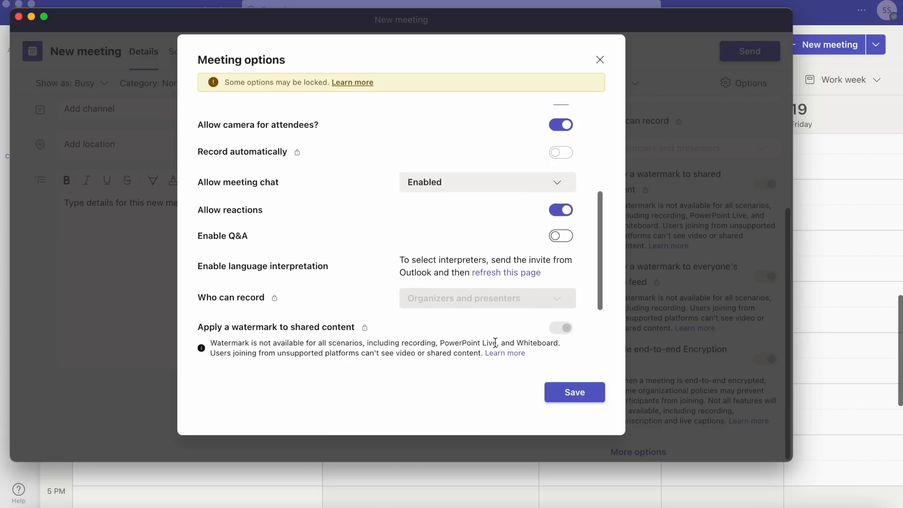
{"action": "scroll", "coordinate": [496, 342], "scroll_direction": "up", "scroll_amount": 1}
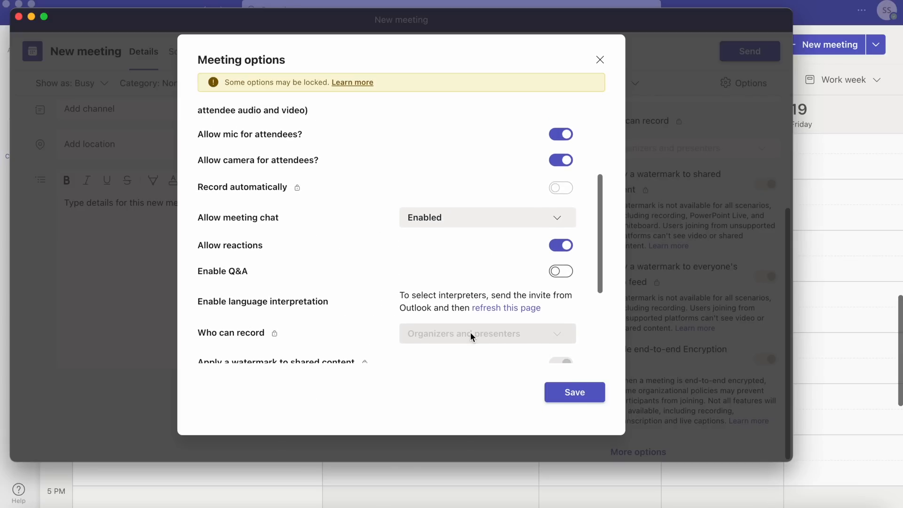
{"action": "scroll", "coordinate": [470, 332], "scroll_direction": "up", "scroll_amount": 2}
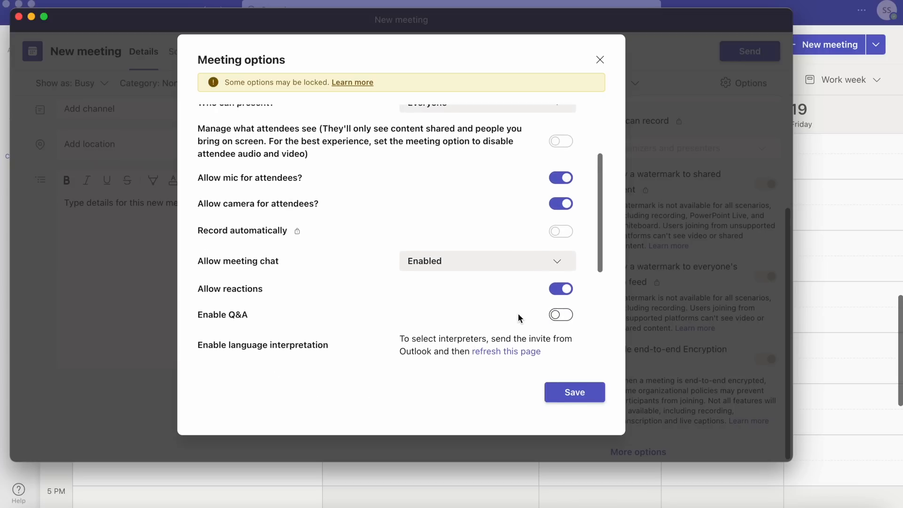
{"action": "scroll", "coordinate": [518, 313], "scroll_direction": "up", "scroll_amount": 3}
{"action": "scroll", "coordinate": [518, 315], "scroll_direction": "up", "scroll_amount": 2}
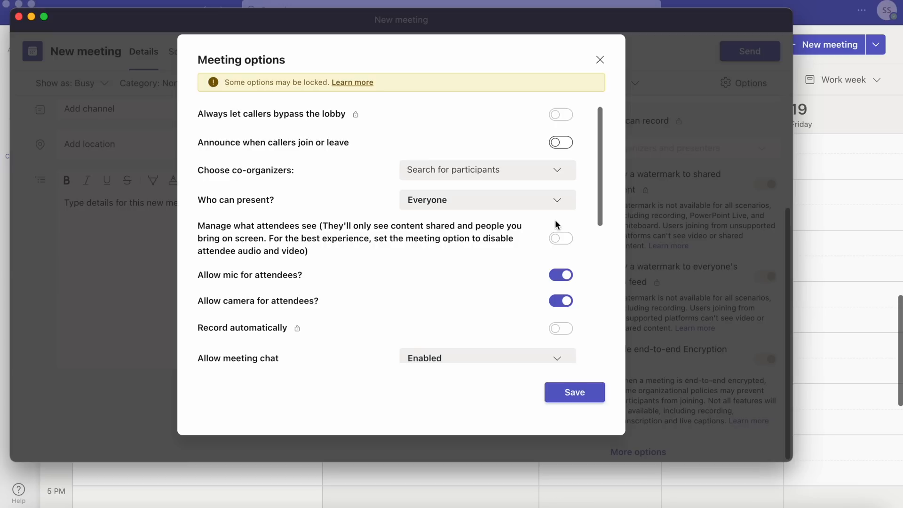
Limit who can present to Specific people with the marketing assistant as presenter, save the options and send the meeting invitation
{"action": "left_click", "coordinate": [559, 207]}
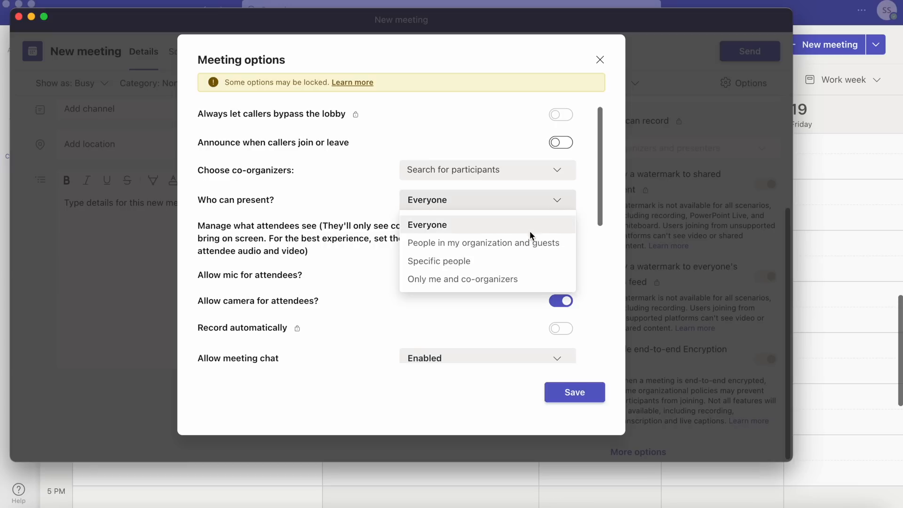
{"action": "left_click", "coordinate": [518, 259]}
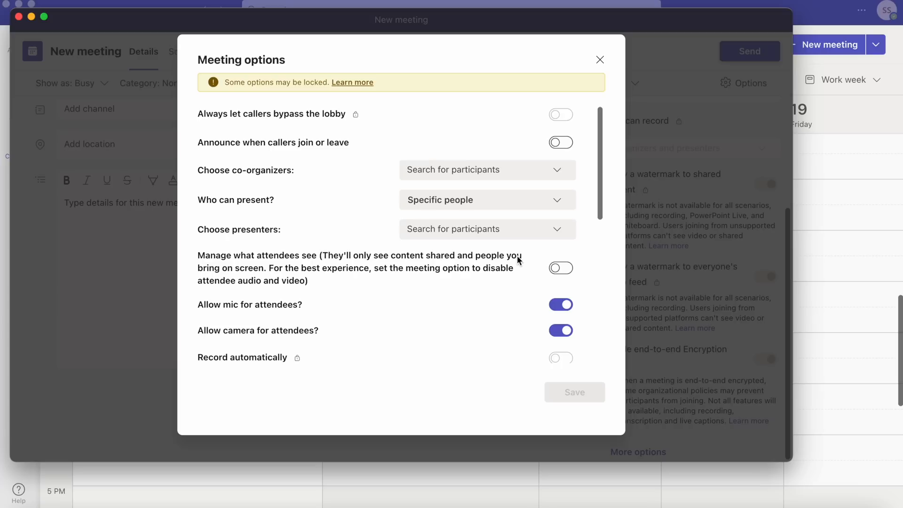
{"action": "left_click", "coordinate": [555, 231]}
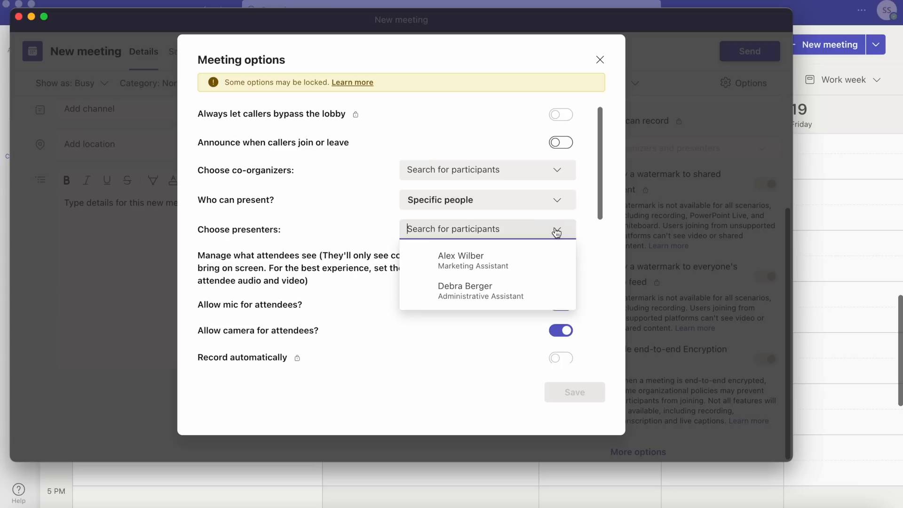
{"action": "left_click", "coordinate": [512, 263]}
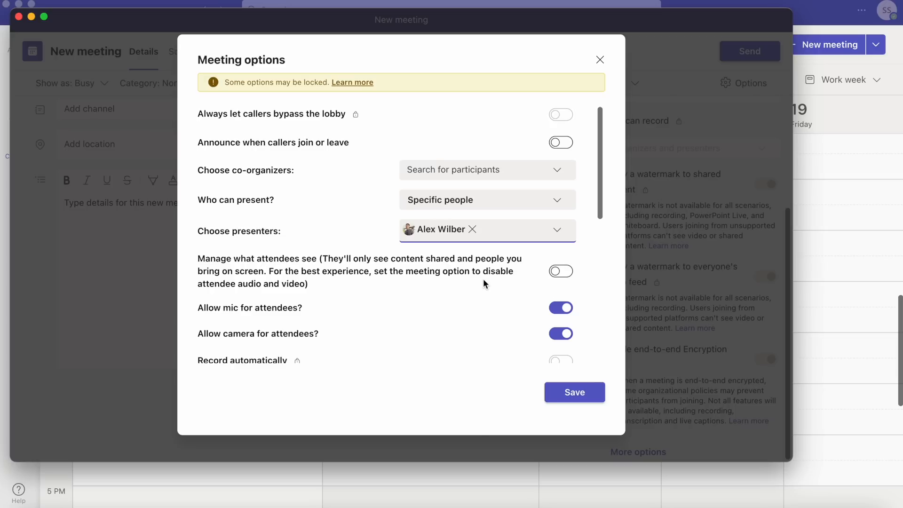
{"action": "left_click", "coordinate": [571, 393]}
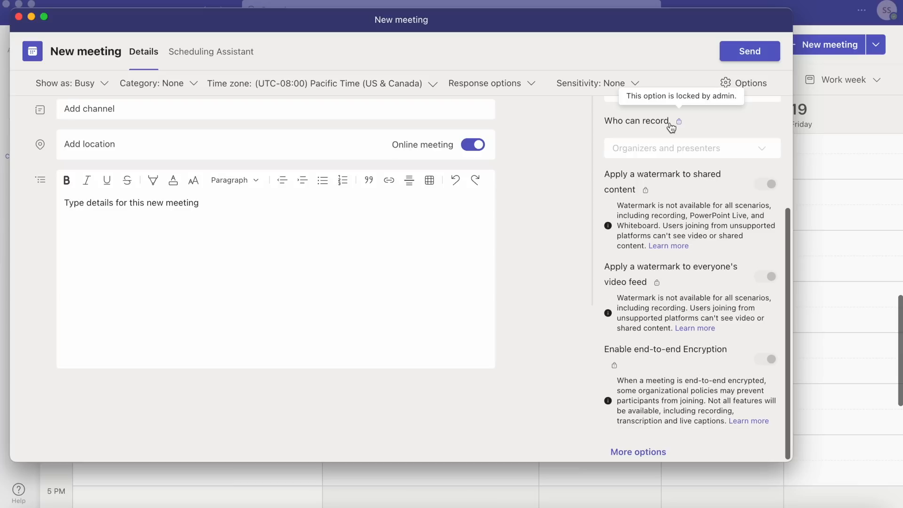
{"action": "left_click", "coordinate": [732, 57]}
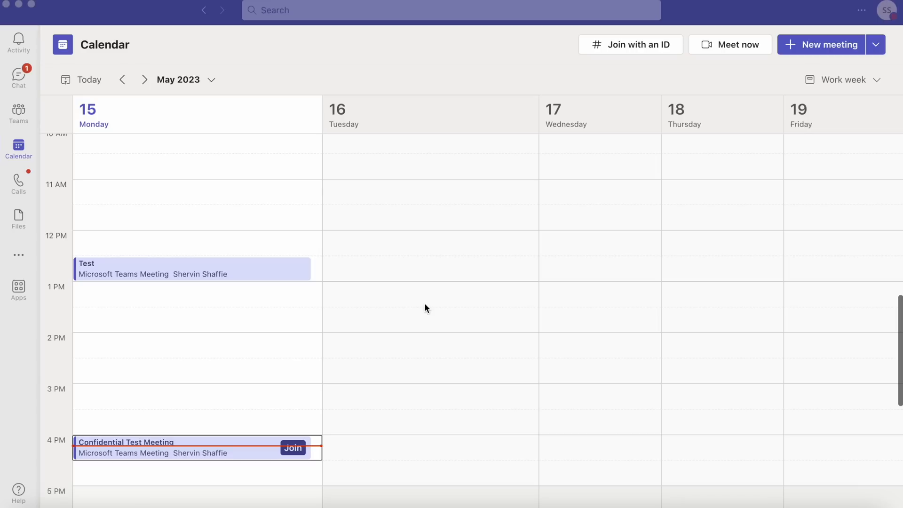
Join the Confidential Test Meeting with the camera on and the microphone muted, and dismiss the video watermark notice
{"action": "left_click", "coordinate": [292, 451]}
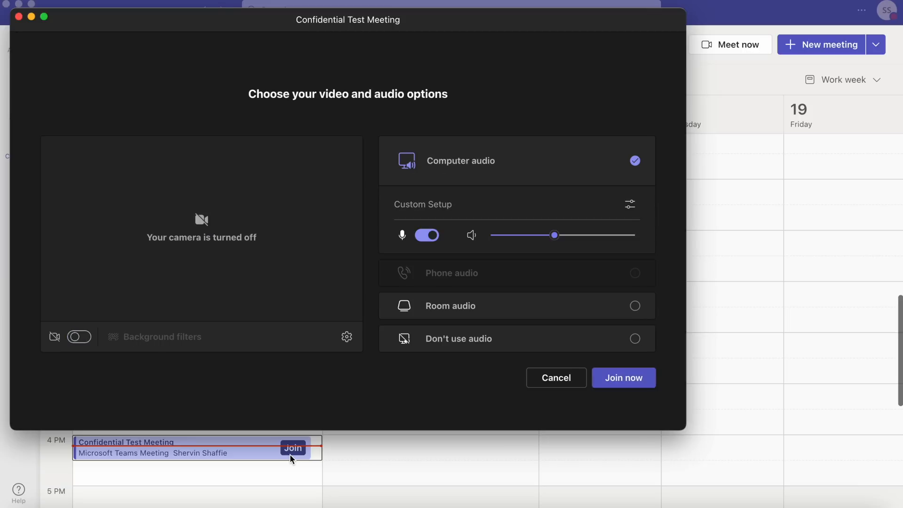
{"action": "left_click", "coordinate": [89, 341]}
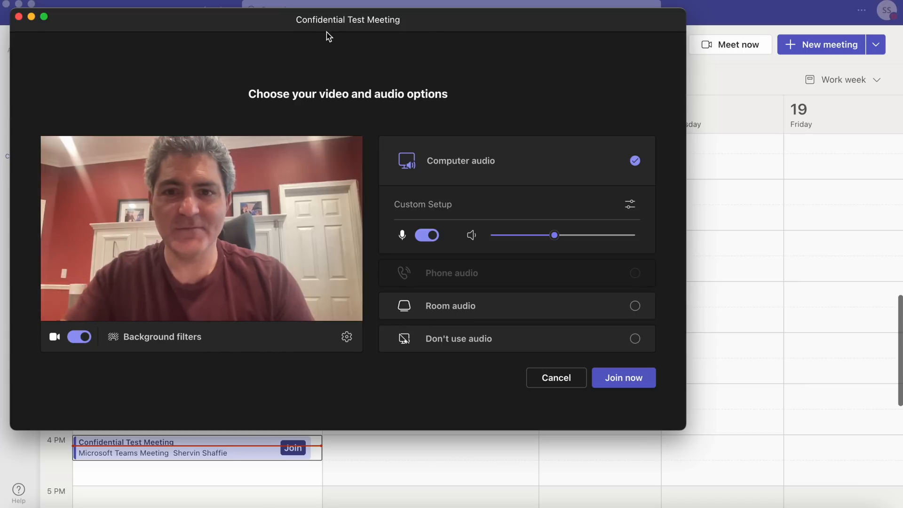
{"action": "left_click", "coordinate": [425, 242]}
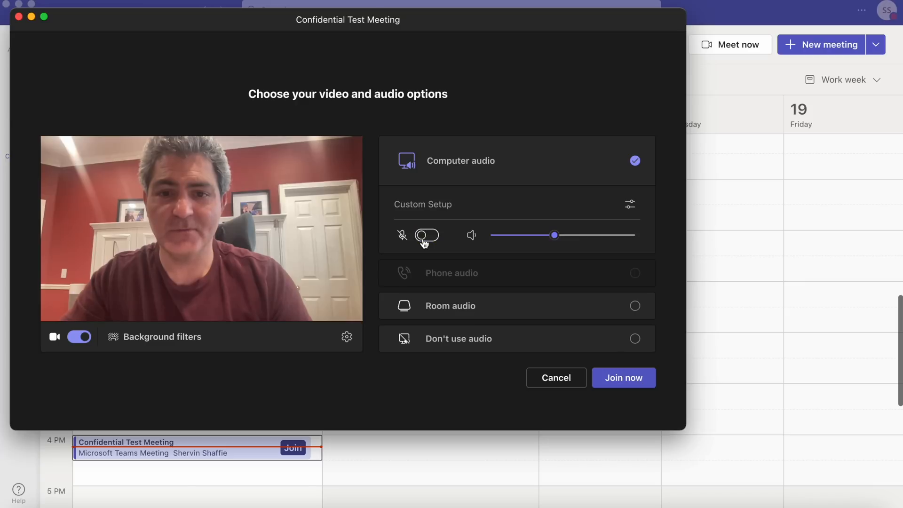
{"action": "left_click", "coordinate": [628, 381]}
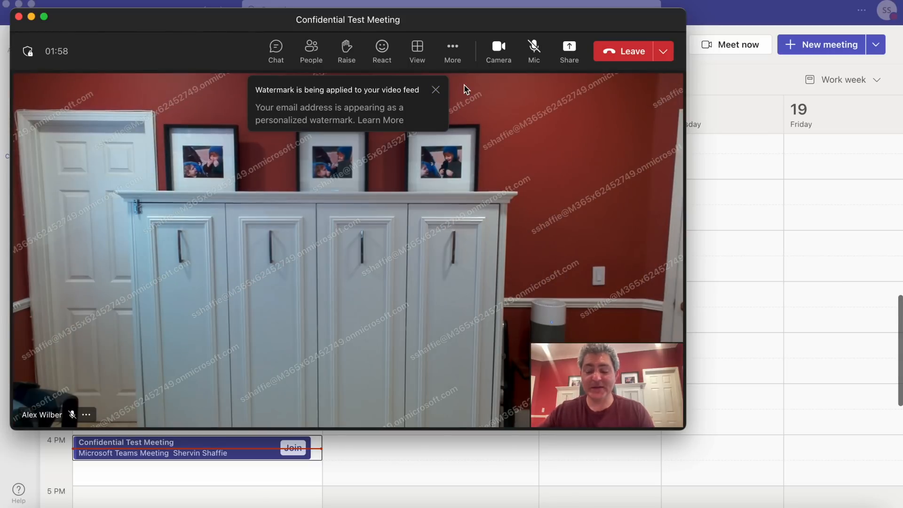
{"action": "left_click", "coordinate": [436, 90]}
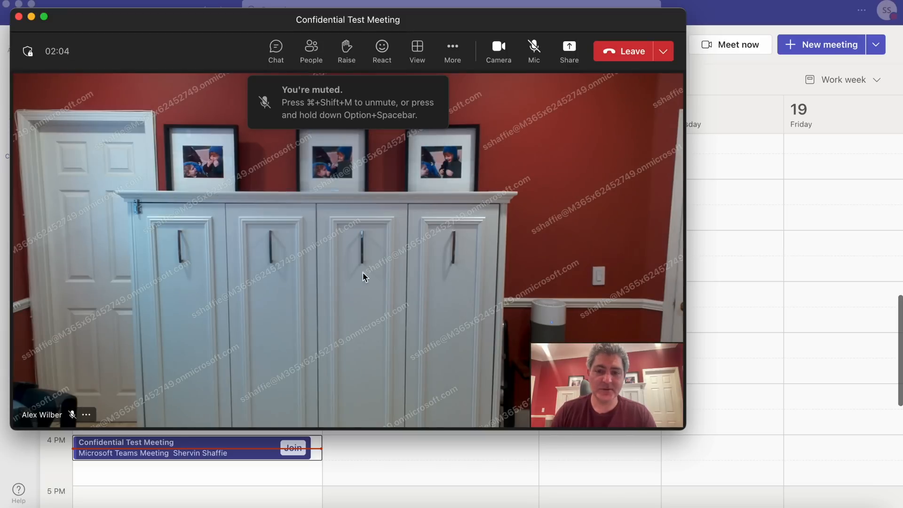